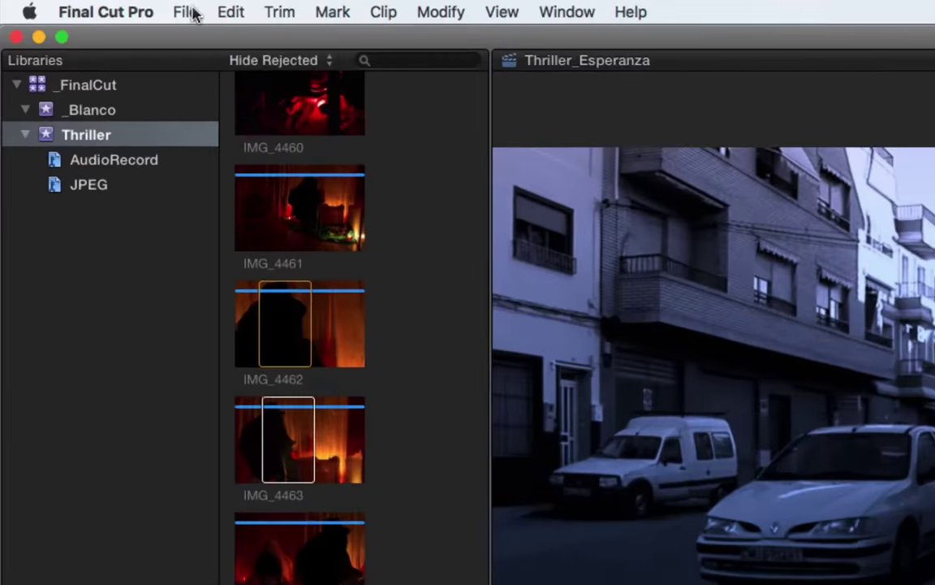
Review the XML export options for the Thriller_Esperanza project, including the available metadata views, and leave without exporting.
click(191, 13)
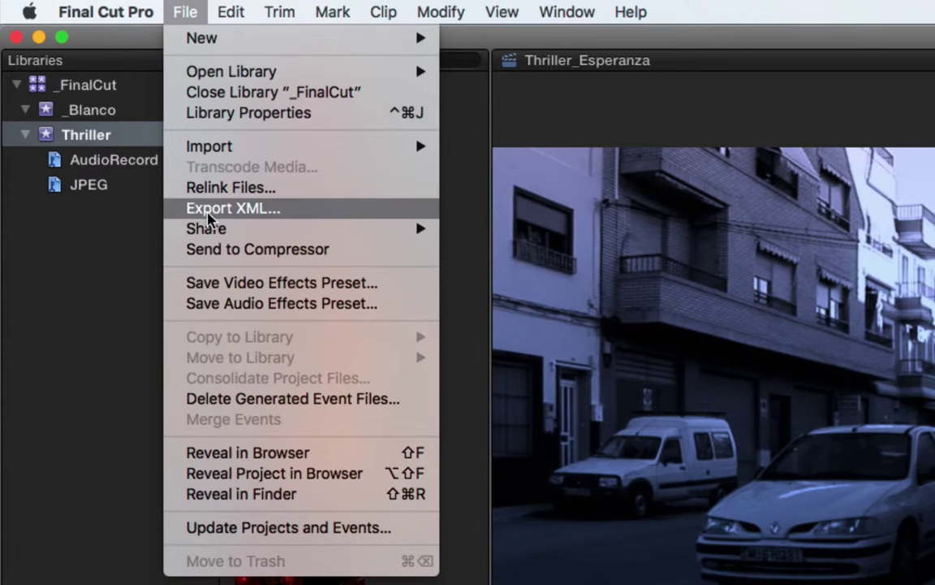
click(274, 213)
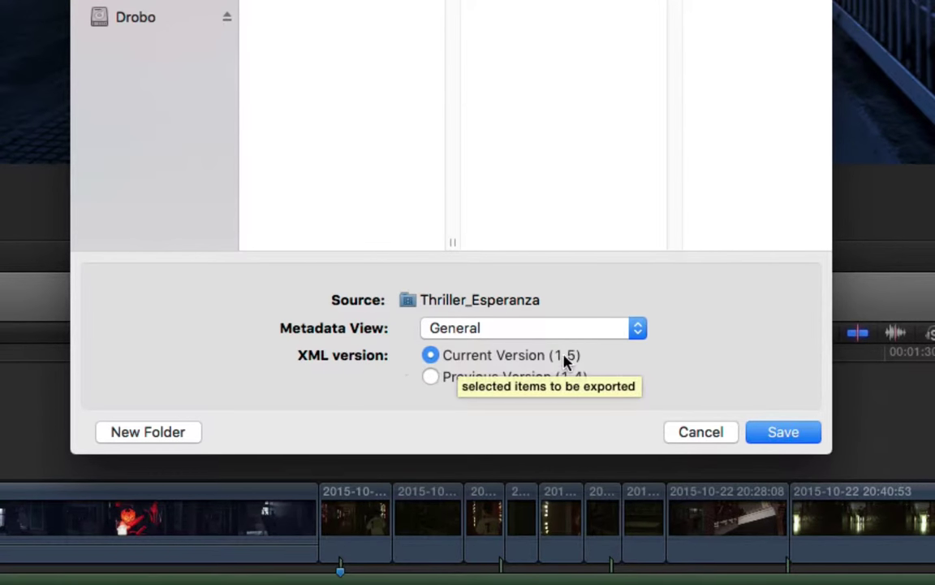
click(524, 331)
click(465, 335)
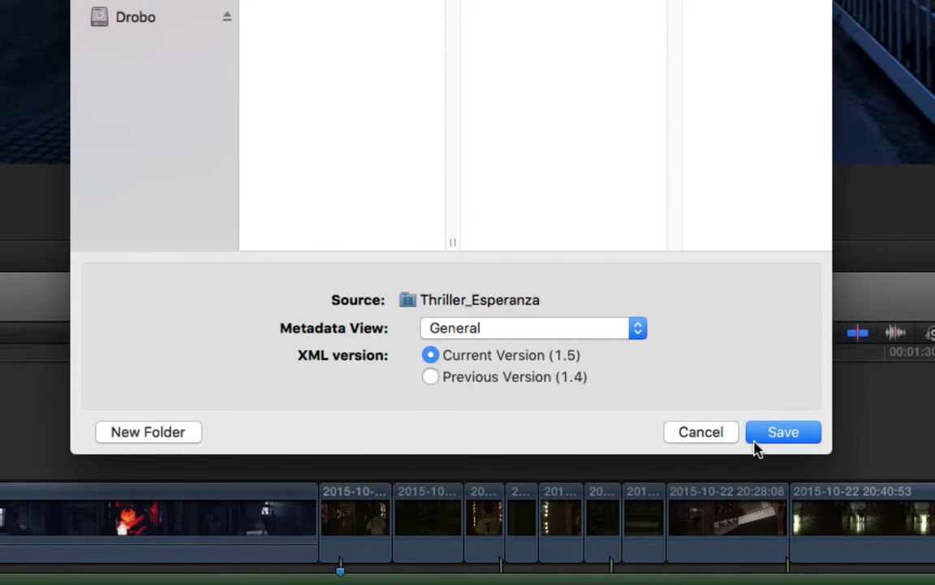
click(700, 437)
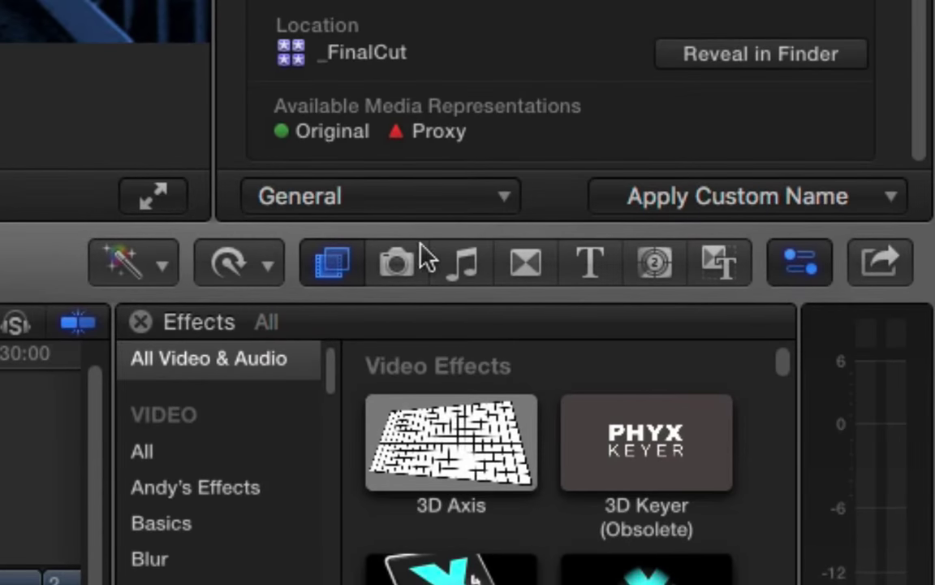
click(354, 197)
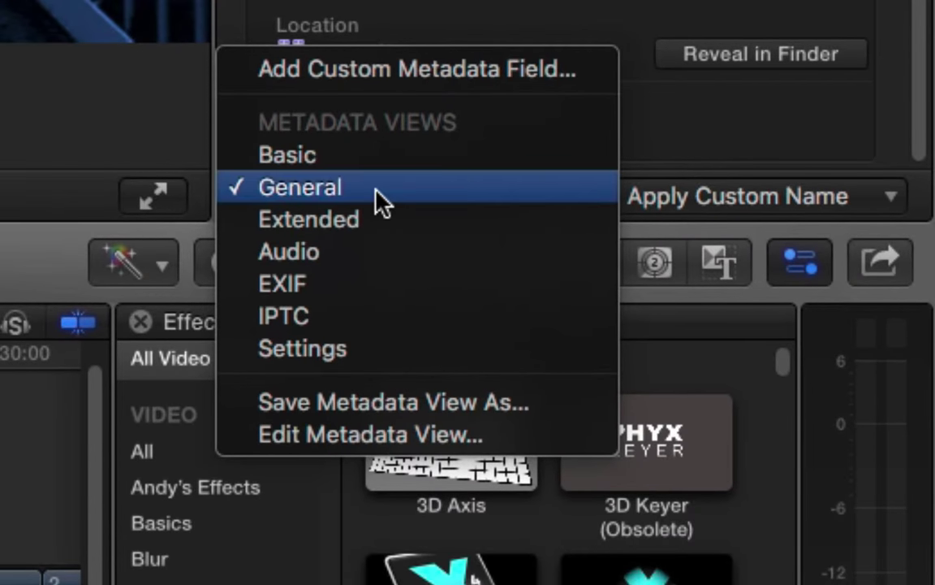
click(289, 189)
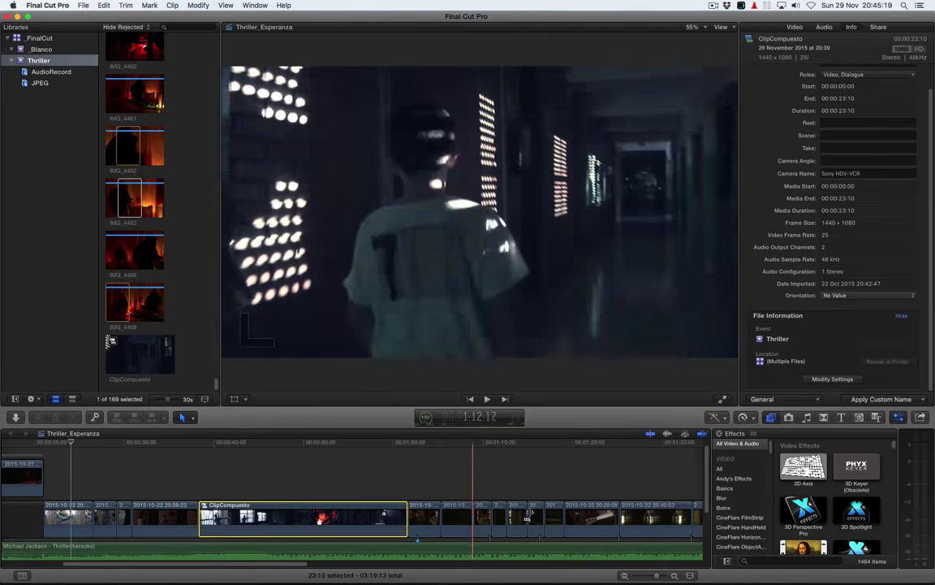
click(459, 520)
click(171, 526)
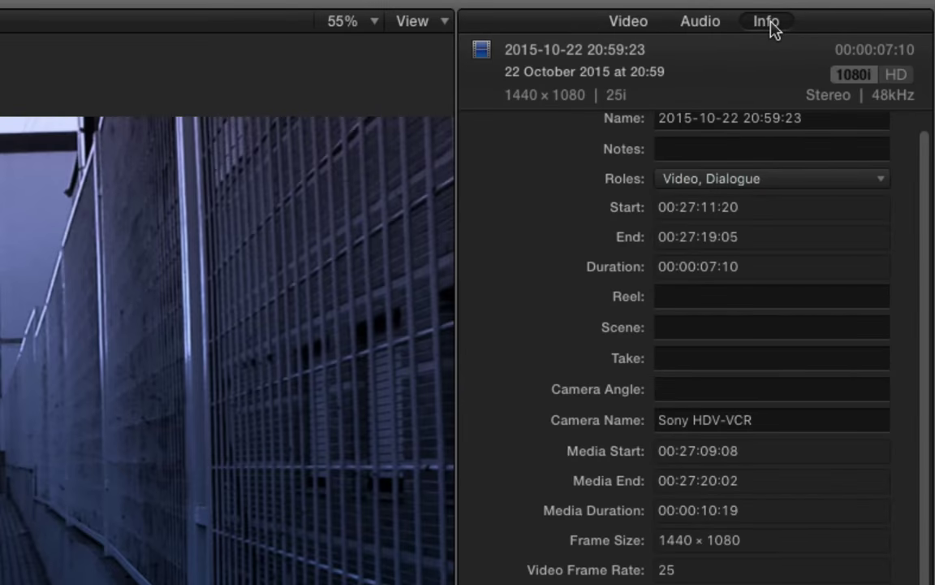
Check the selected clip's video settings, hide and restore the inspector, and return to the clip's Info.
click(628, 26)
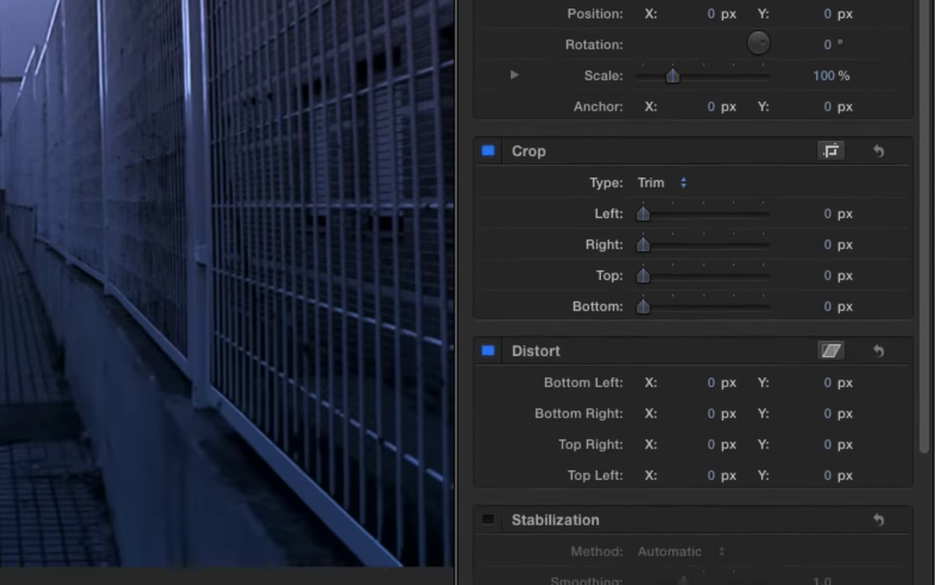
click(853, 410)
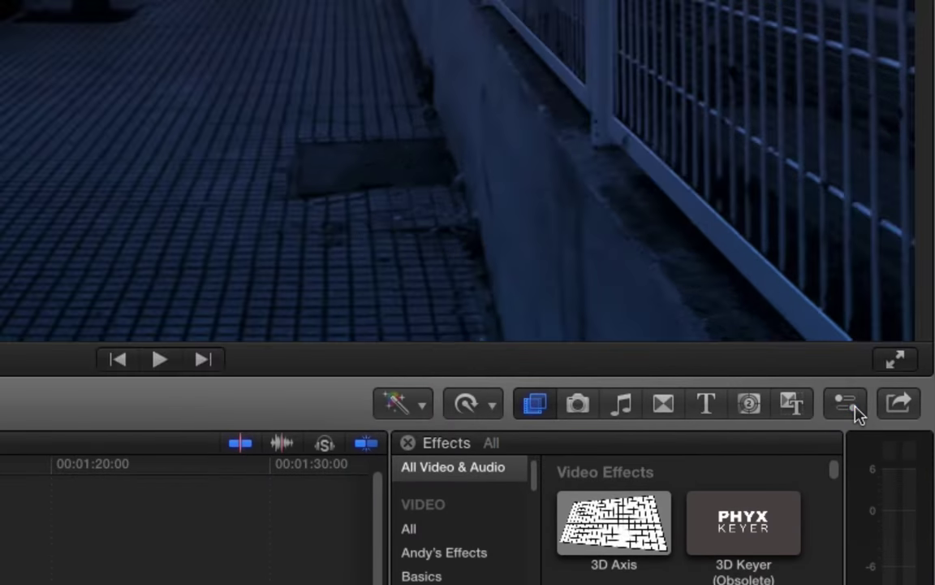
click(853, 411)
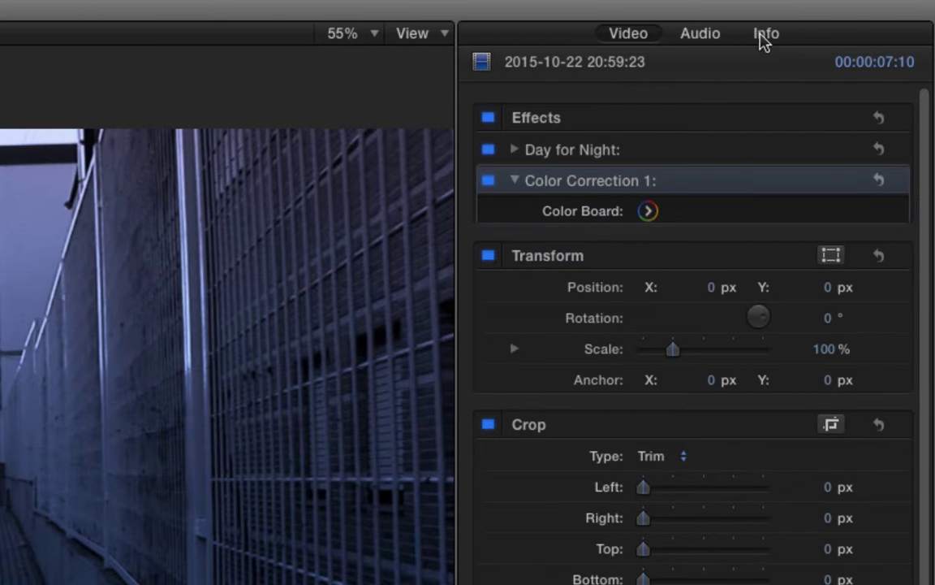
click(762, 36)
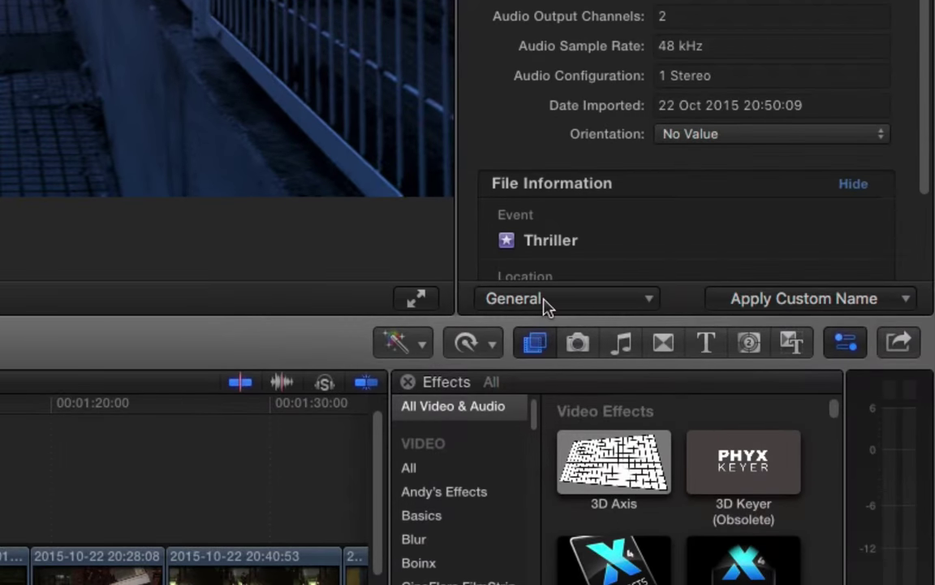
Edit the General metadata view to include the Alpha Handling property.
click(546, 307)
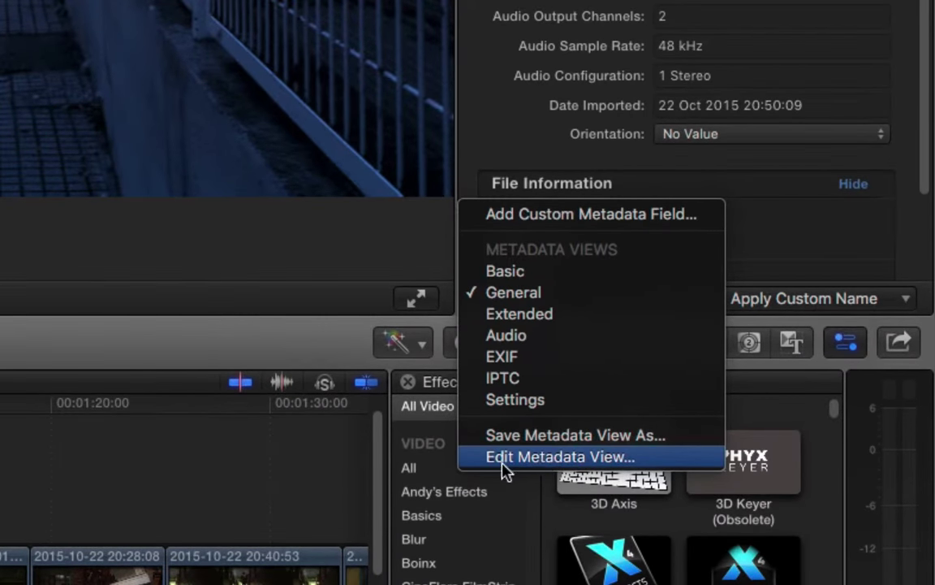
click(553, 457)
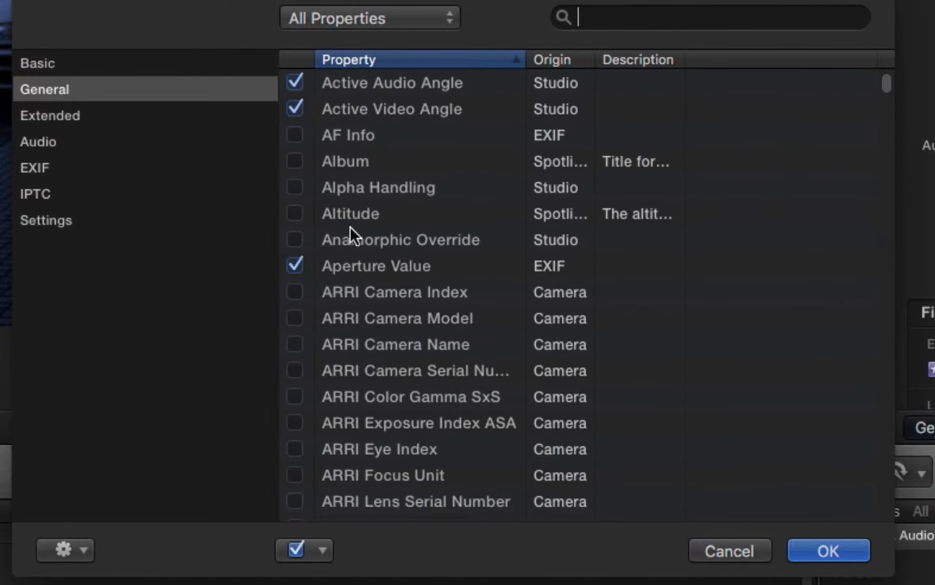
click(296, 190)
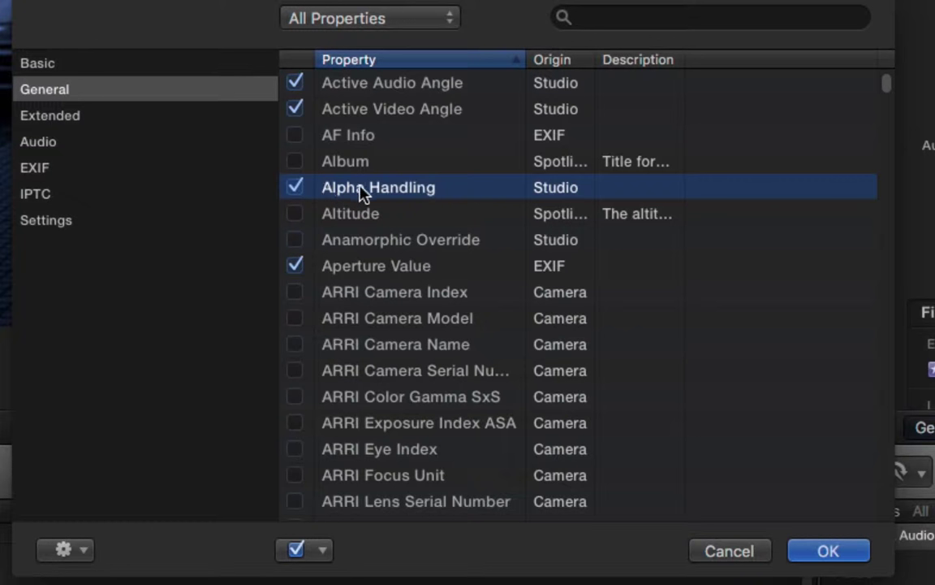
click(829, 552)
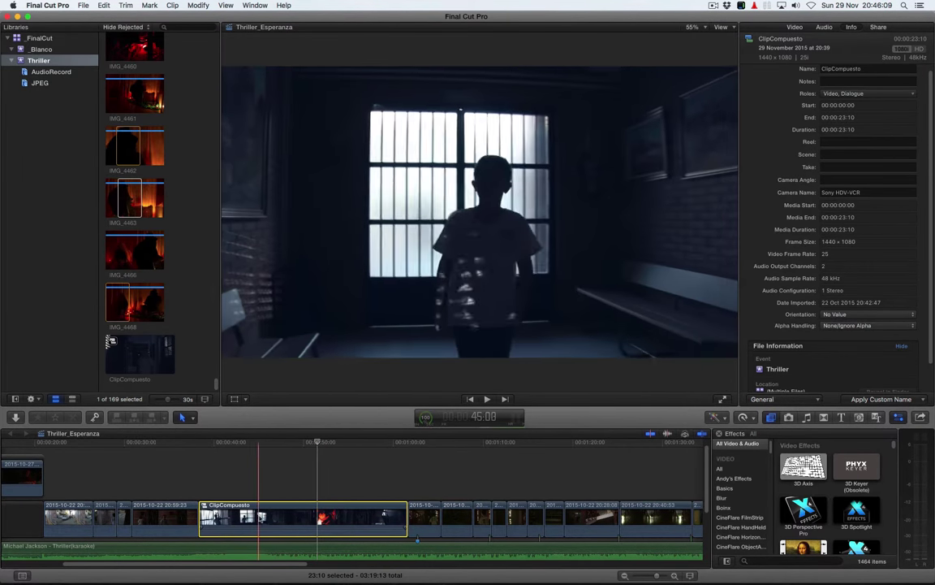
Open the ClipCompuesto compound clip, enlarge its timeline, and select the connected IMG_4440 pumpkin image.
double_click(316, 517)
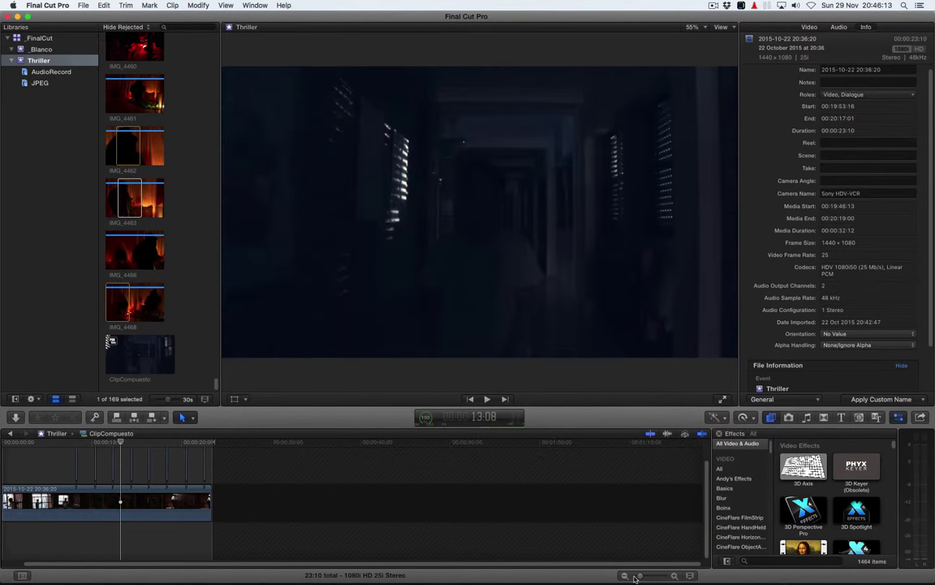
drag(644, 577, 657, 577)
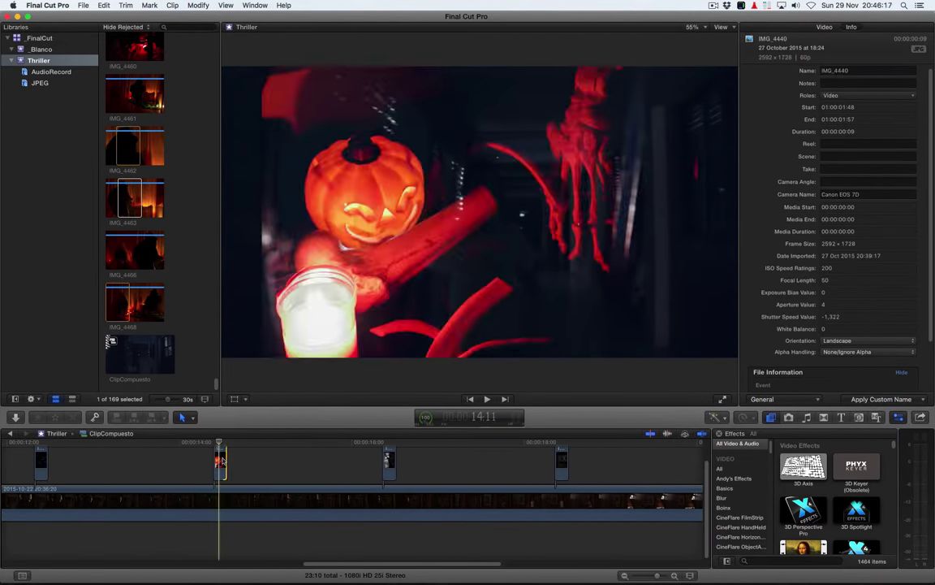
click(219, 460)
Examine the pumpkin image's compositing settings and the available blend modes without changing the mode.
click(824, 28)
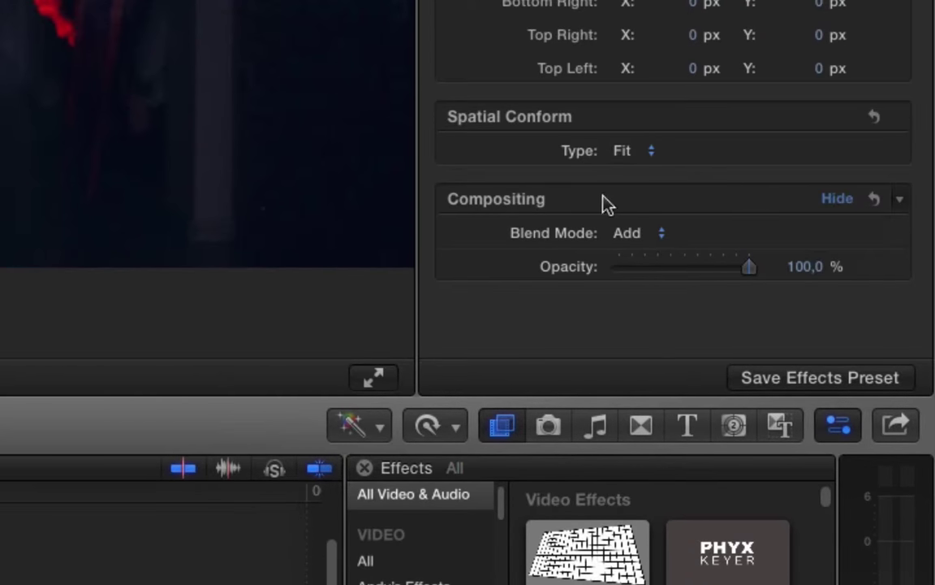
click(637, 233)
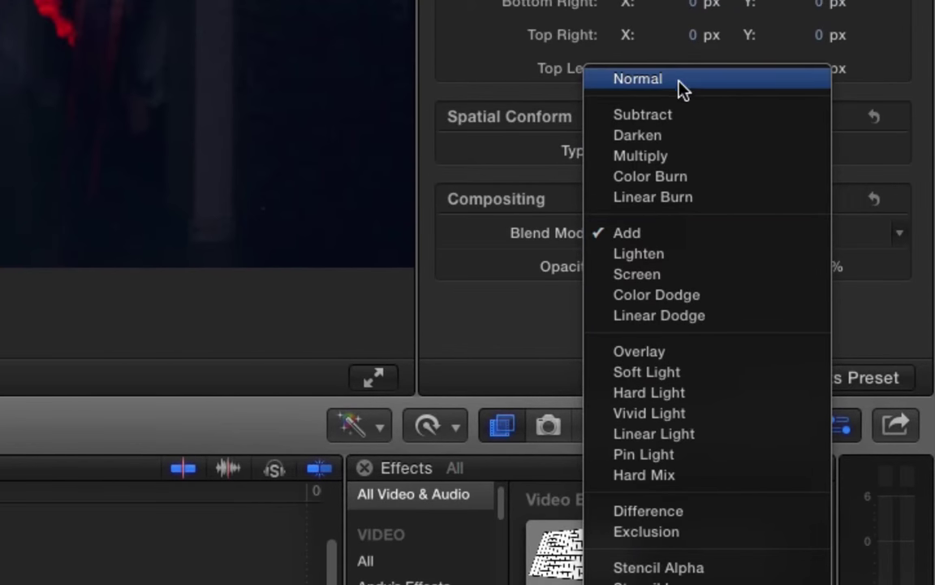
click(64, 359)
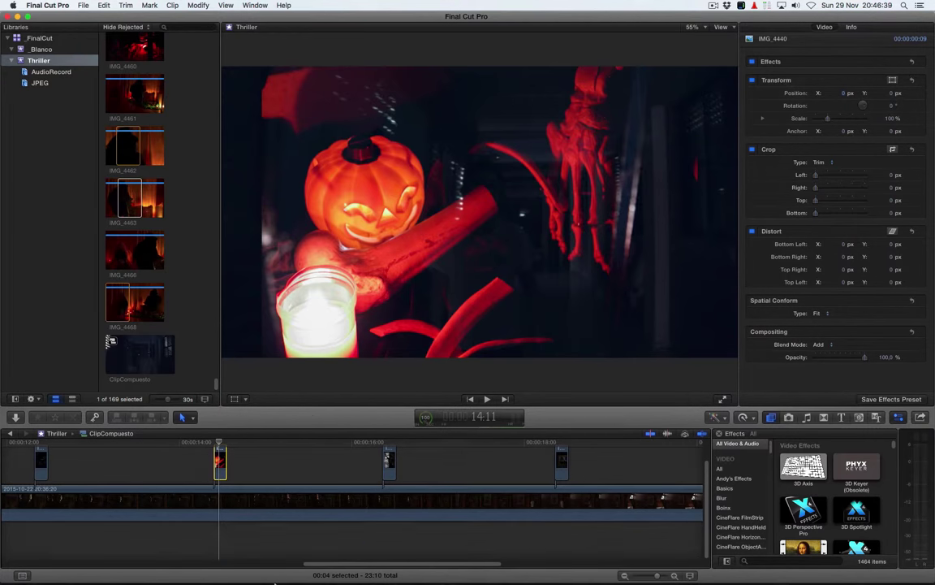
Switch to the web browser and review the Compatibility page of Automatic Duck Ximport AE down to the end of the supported FCPX features.
click(282, 547)
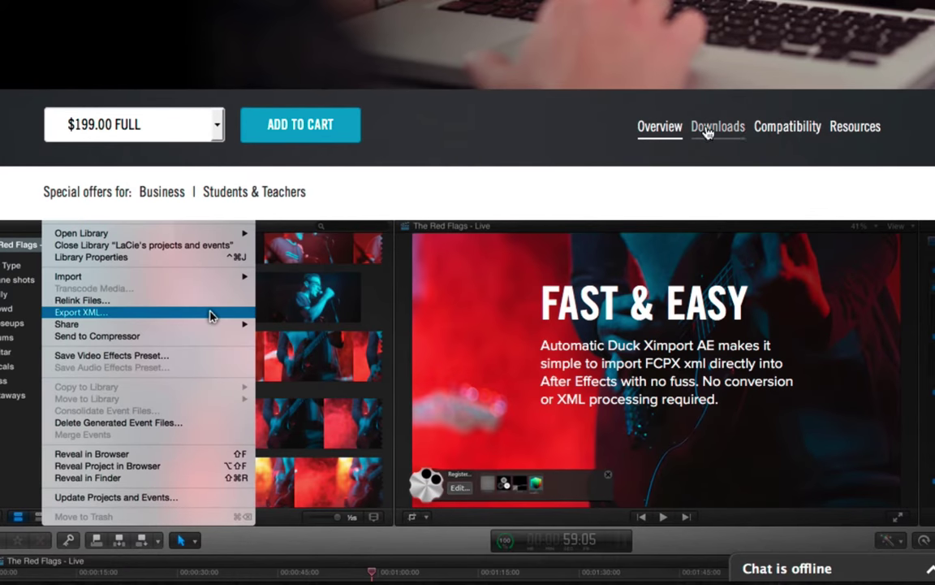
click(781, 130)
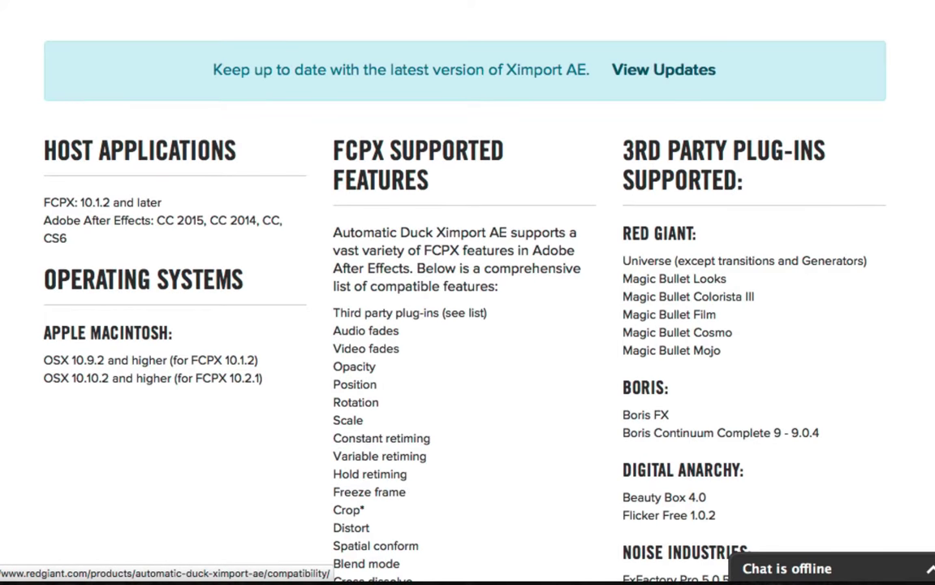
scroll(641, 150, down, 8)
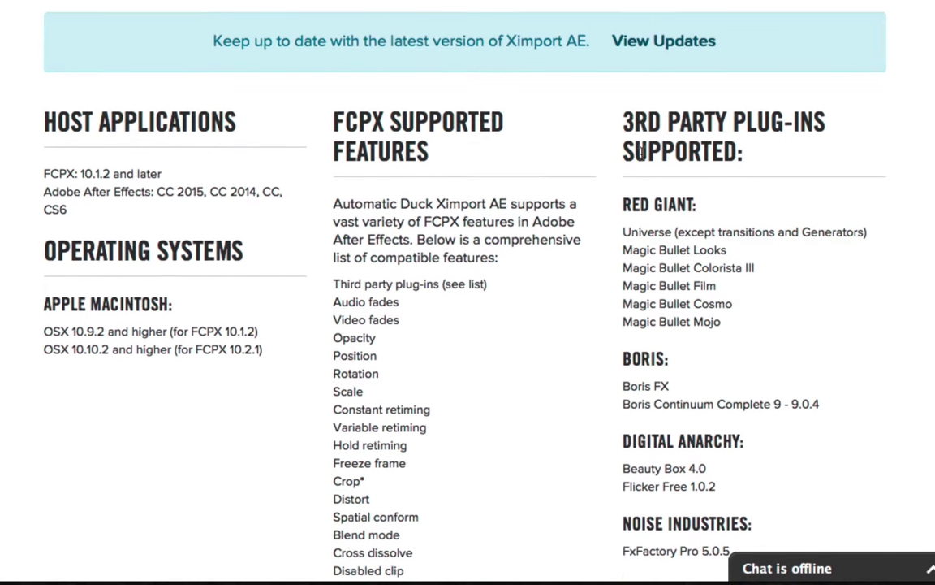
scroll(641, 153, down, 3)
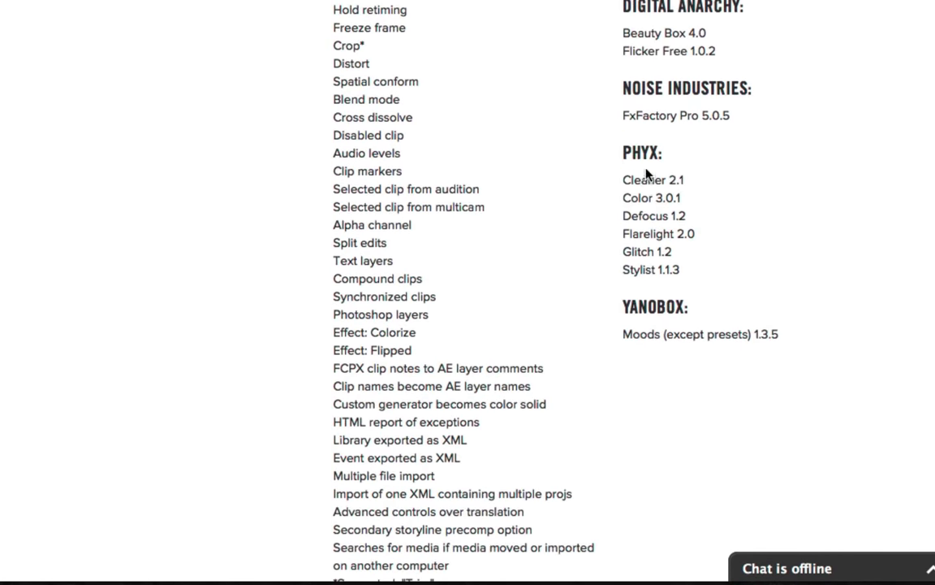
scroll(557, 89, down, 1)
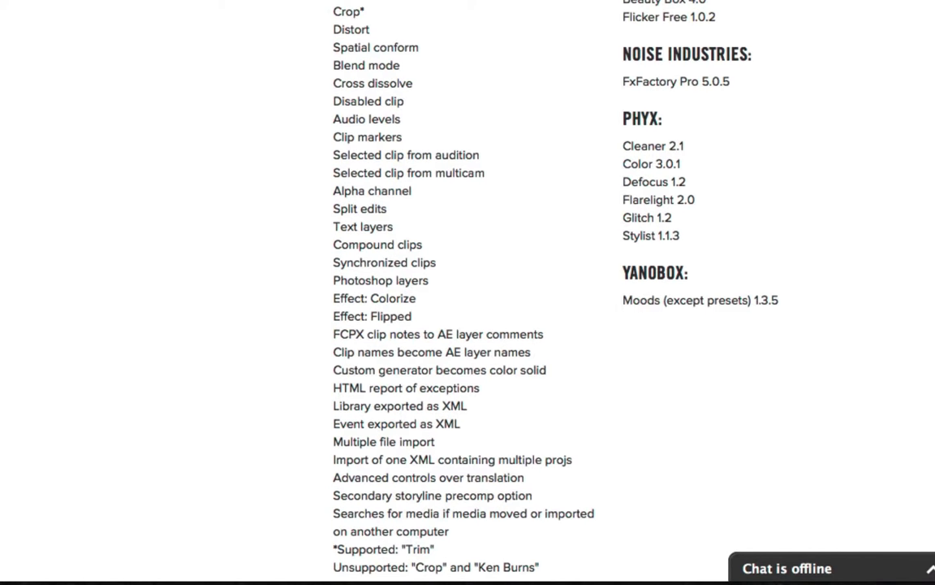
scroll(370, 261, down, 1)
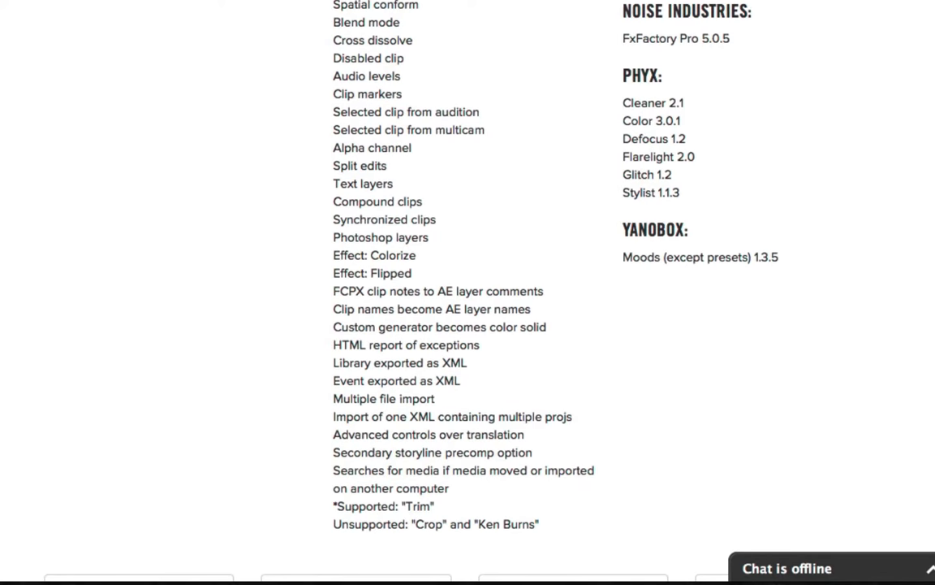
Highlight the supported features list and its Crop entry, and check the footnotes on Trim, Crop and Ken Burns support.
drag(333, 5, 597, 527)
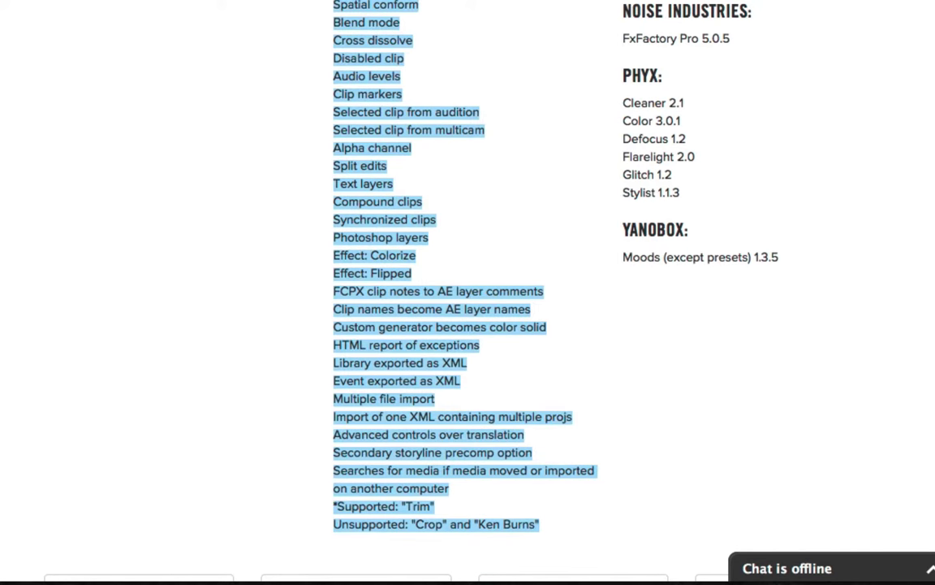
double_click(358, 46)
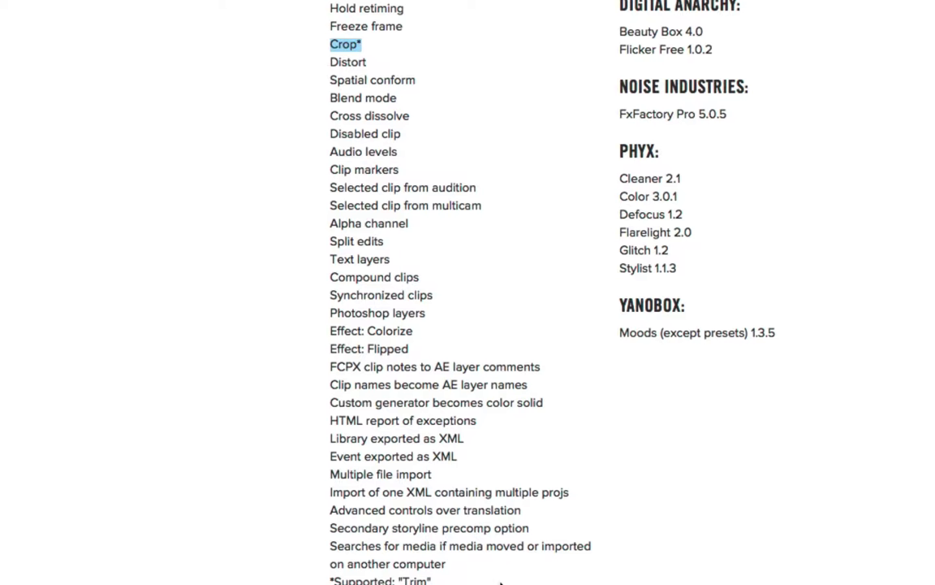
scroll(454, 487, down, 2)
drag(471, 524, 534, 524)
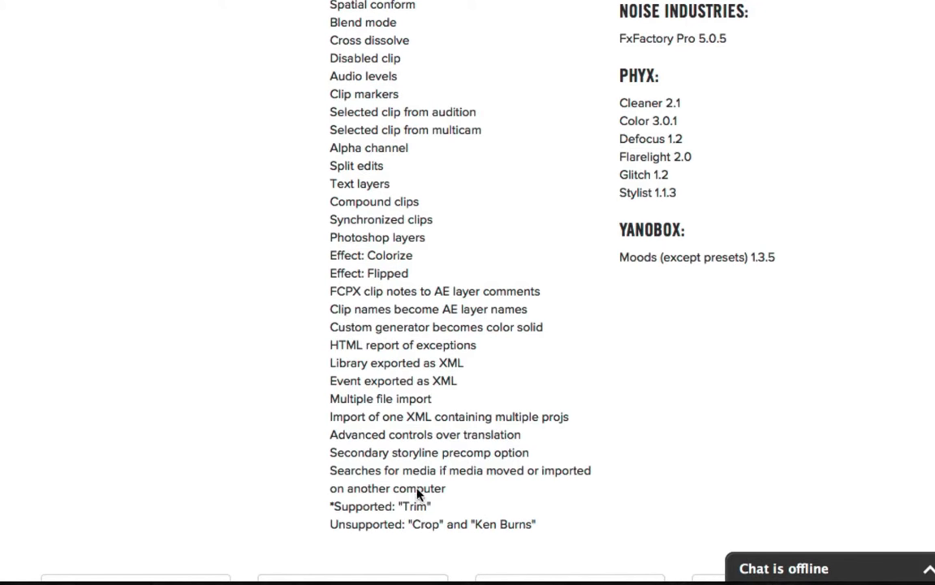
drag(331, 504, 495, 514)
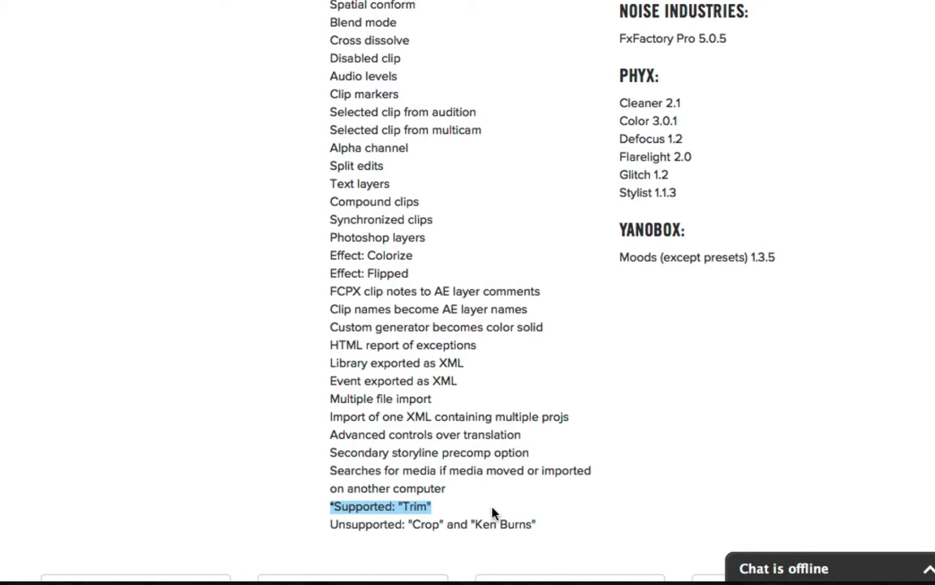
click(403, 426)
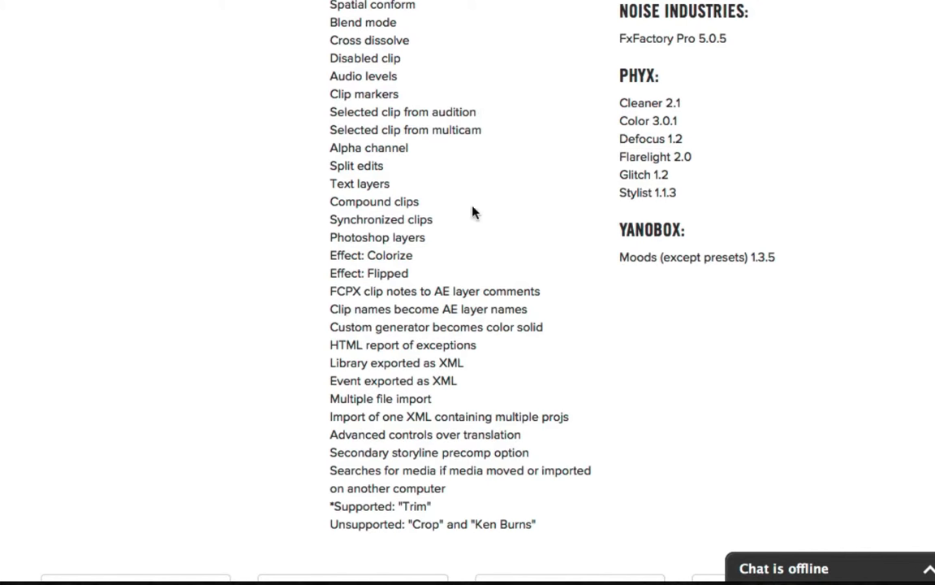
Return to the supported third-party plug-ins and highlight the Magic Bullet entries from Looks to Mojo under Red Giant.
scroll(450, 261, up, 3)
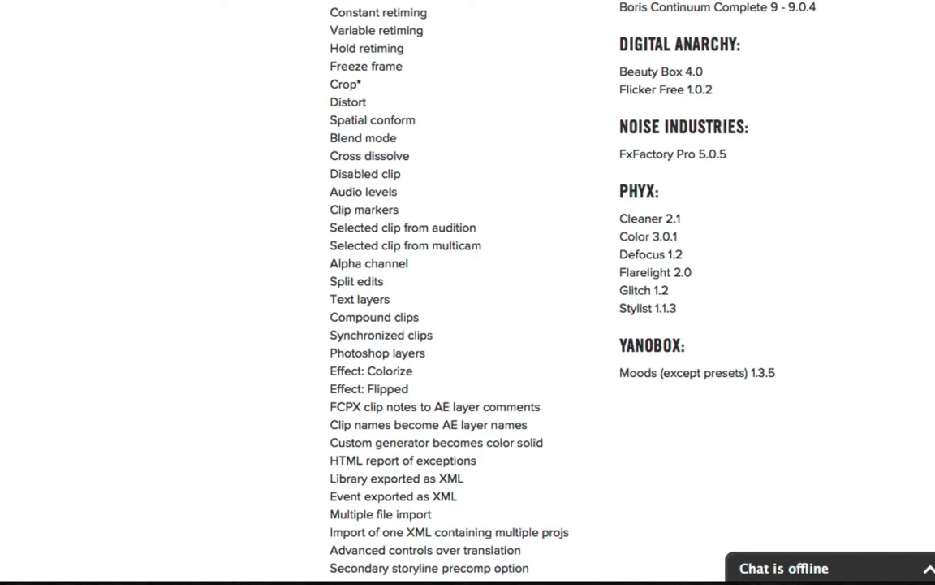
scroll(450, 262, up, 8)
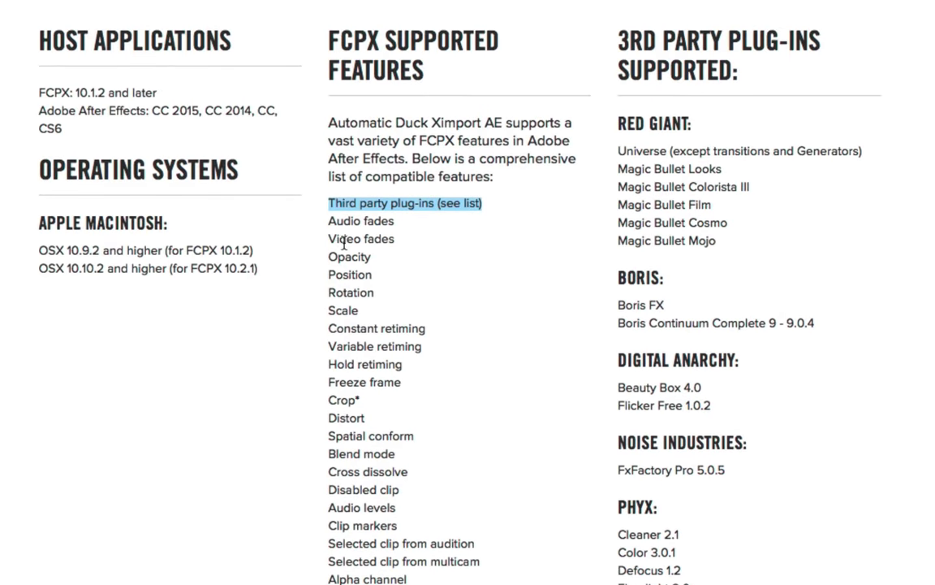
drag(624, 113, 747, 256)
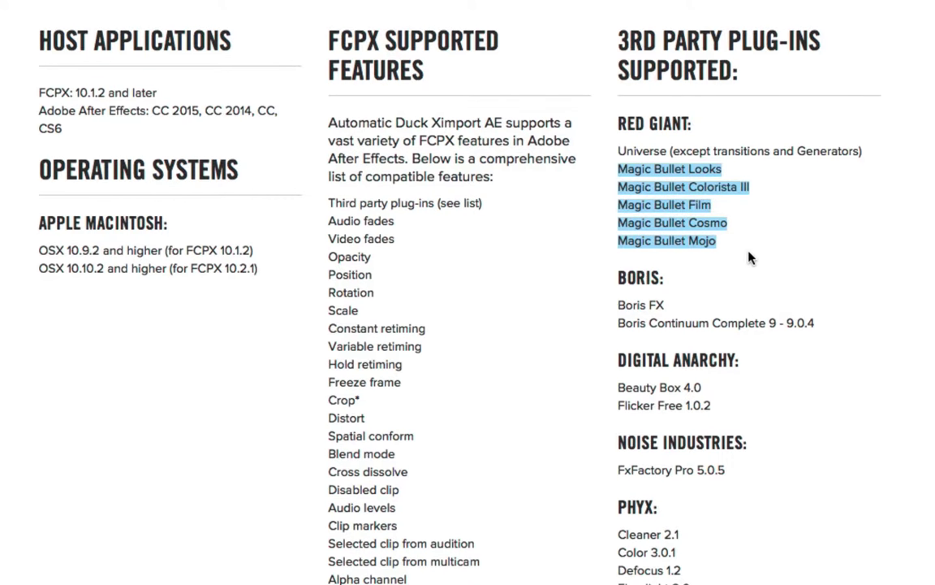
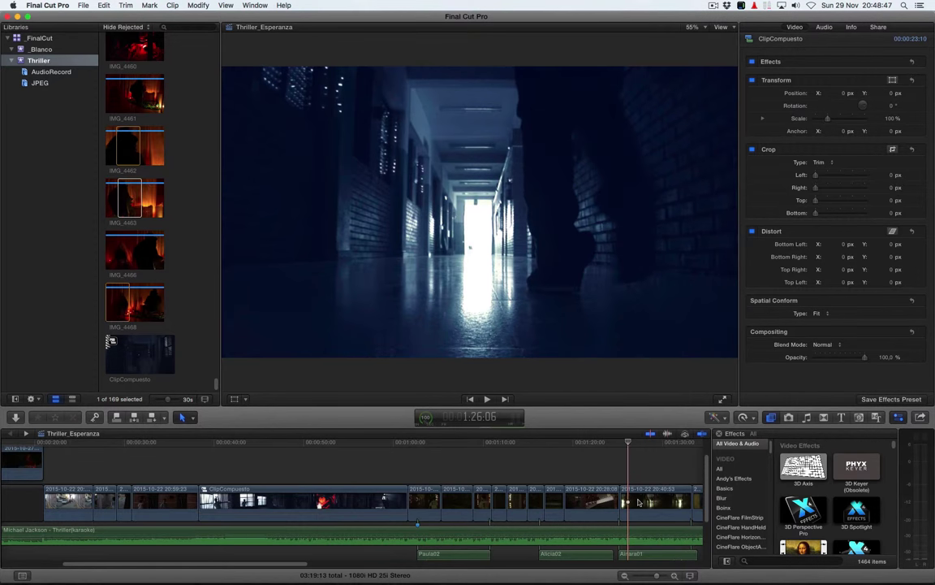
Export the project's XML to the Renders folder as Thriller_Esperanza.fcpxml with General metadata and XML version 1.5, and check the exported file in Finder.
click(638, 500)
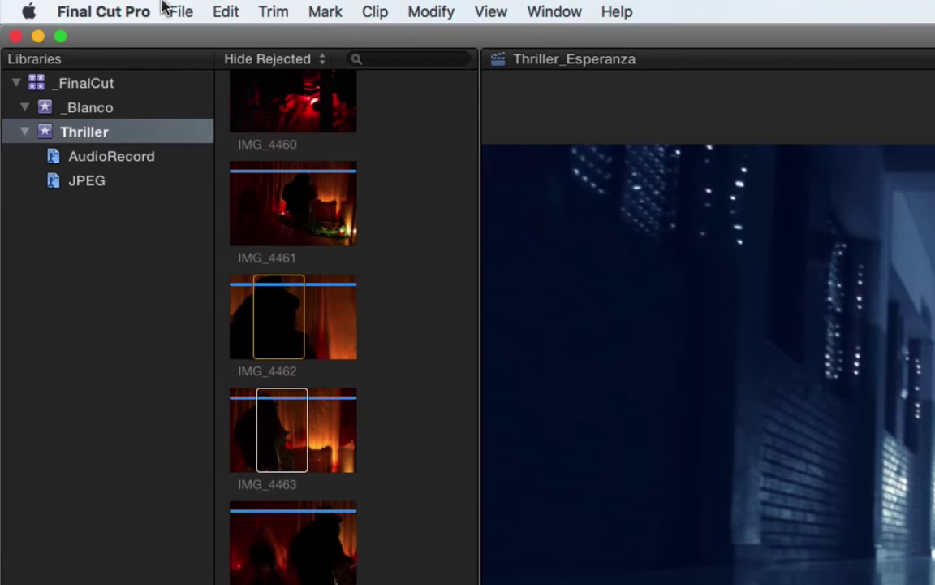
click(172, 10)
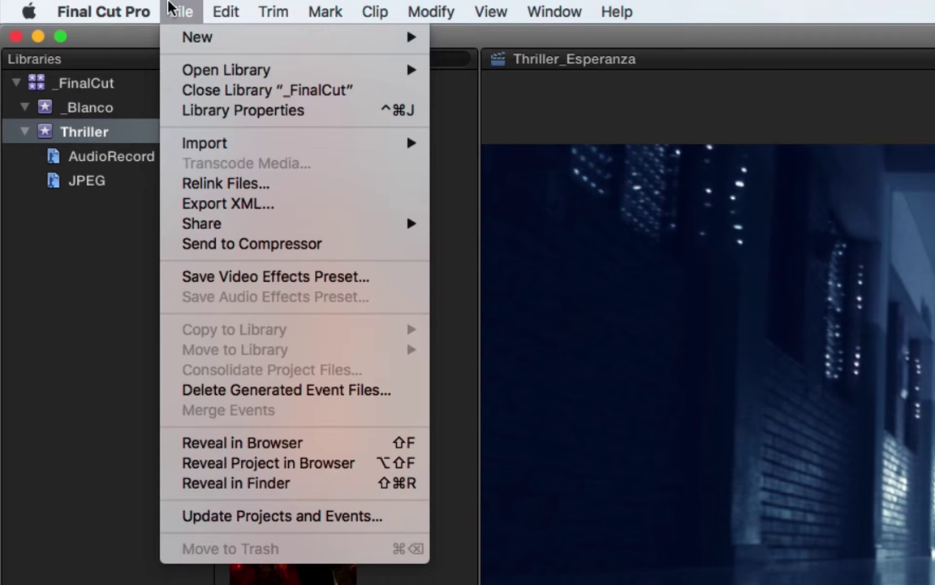
click(278, 206)
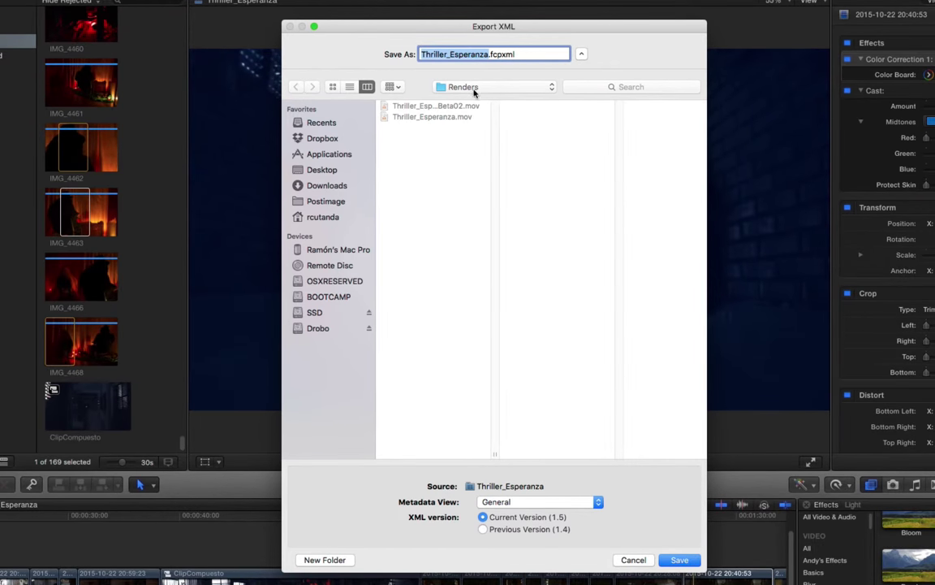
click(680, 560)
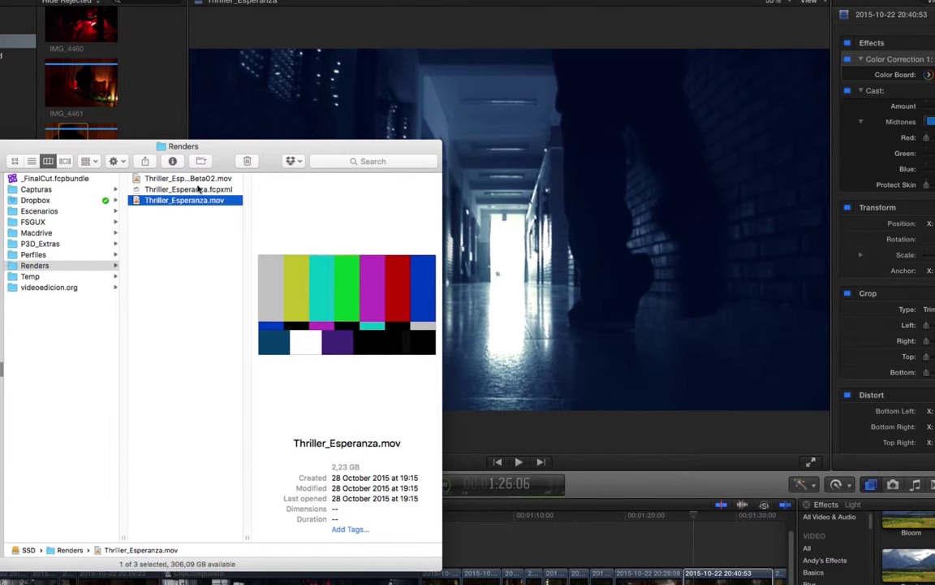
click(196, 190)
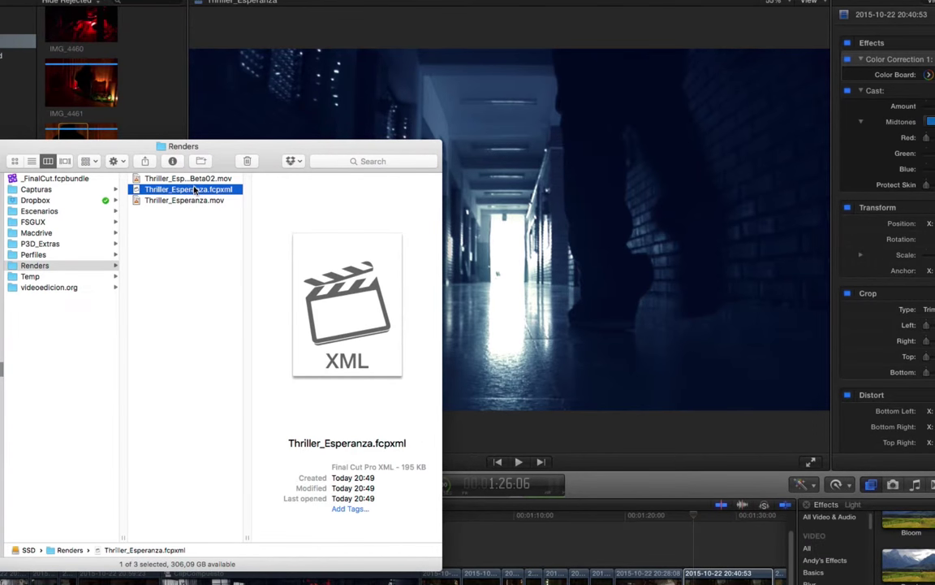
drag(402, 468, 411, 467)
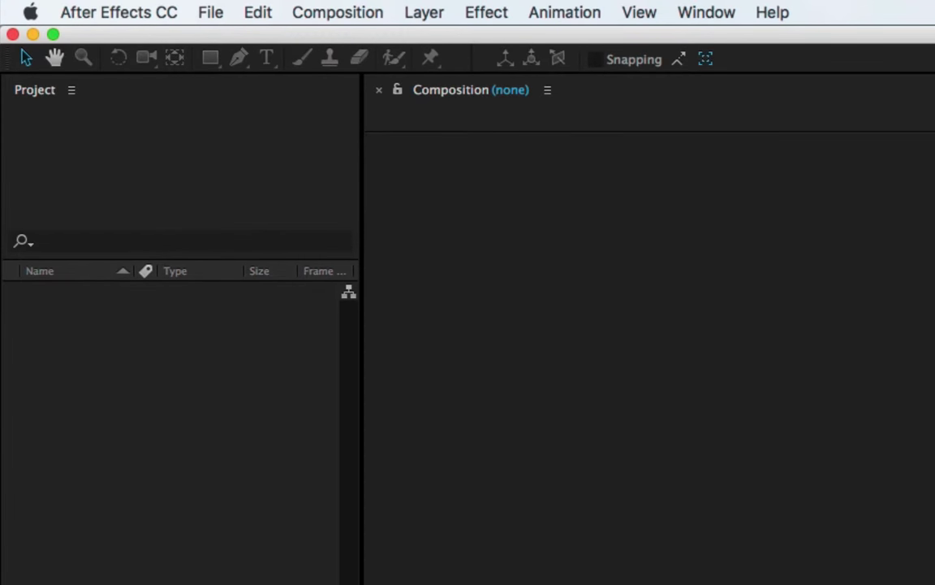
Switch to After Effects, start an Automatic Duck Ximport AE import and select Thriller_Esperanza.fcpxml in the Renders folder.
click(207, 10)
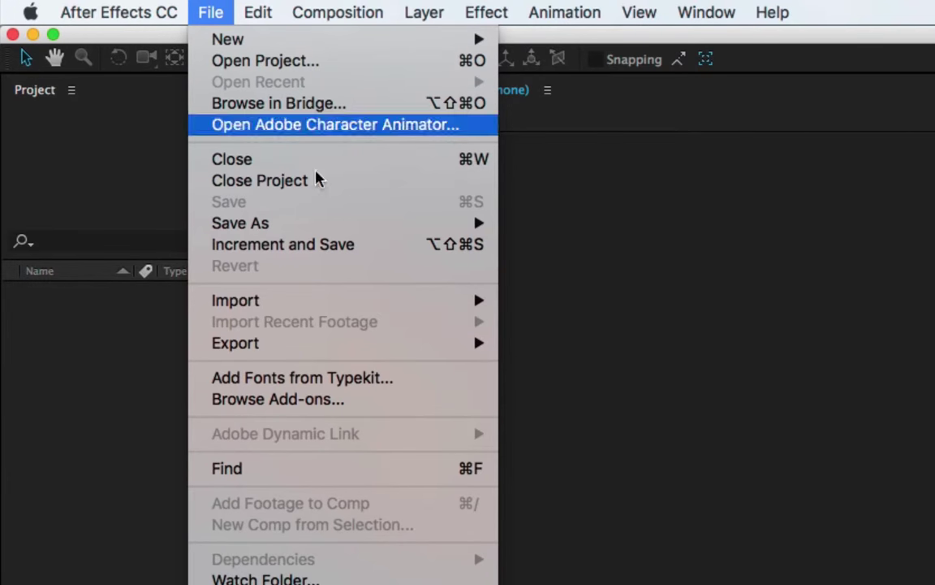
mouse_move(445, 304)
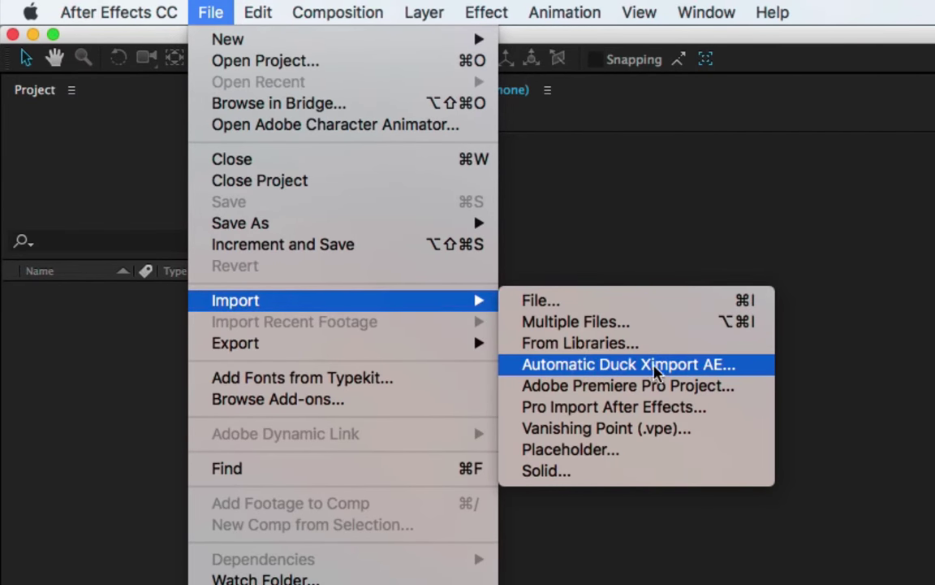
click(705, 367)
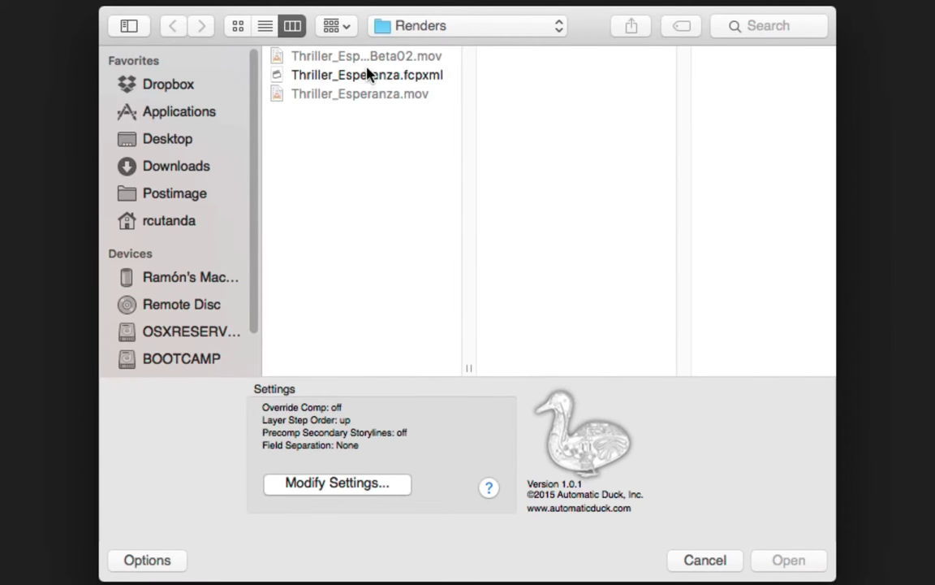
click(365, 77)
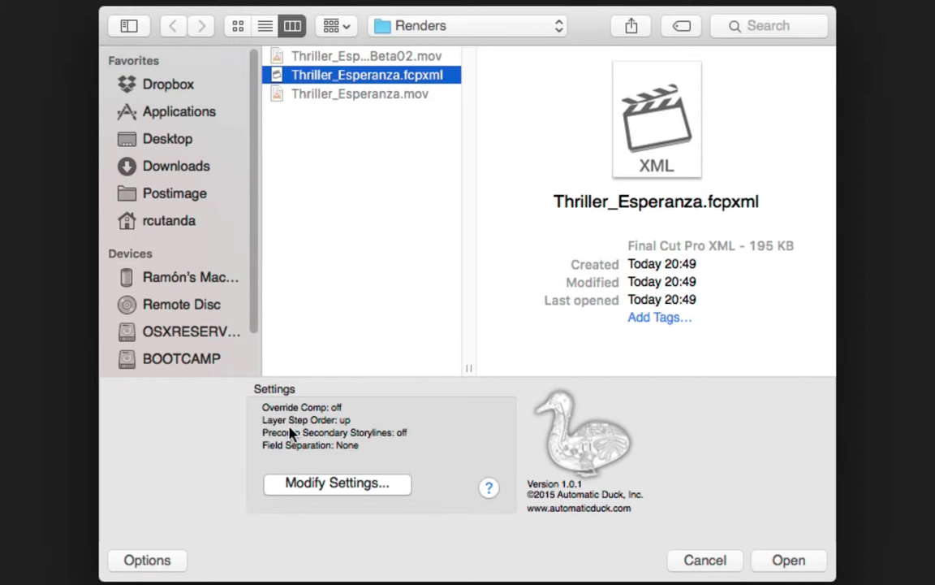
Review the importer's layer organization options and set the footage field separation to Upper Field First.
click(319, 483)
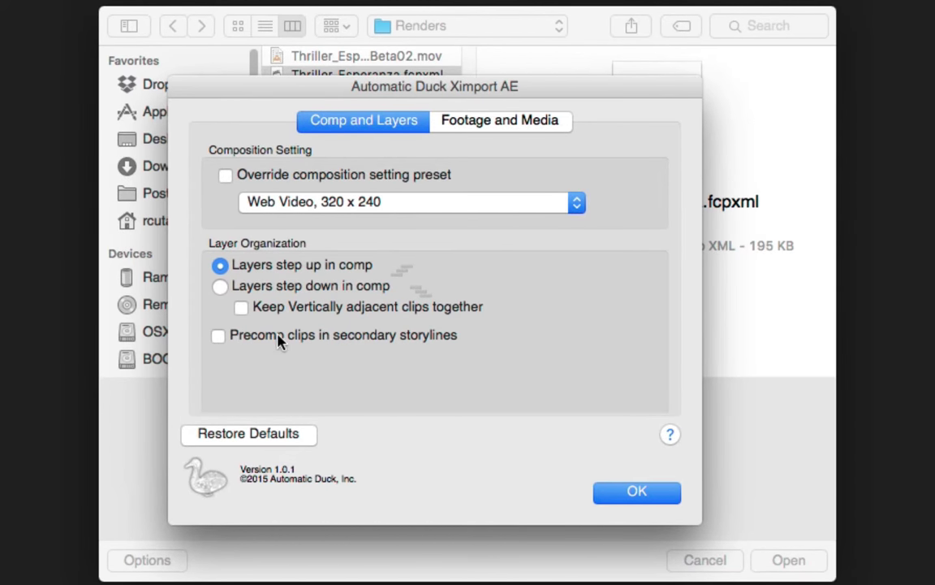
mouse_move(273, 341)
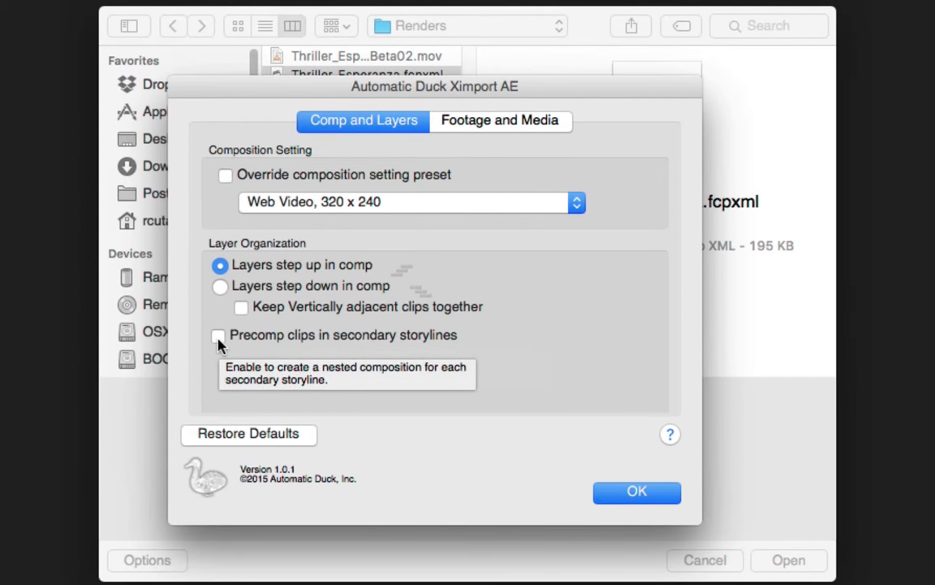
click(521, 125)
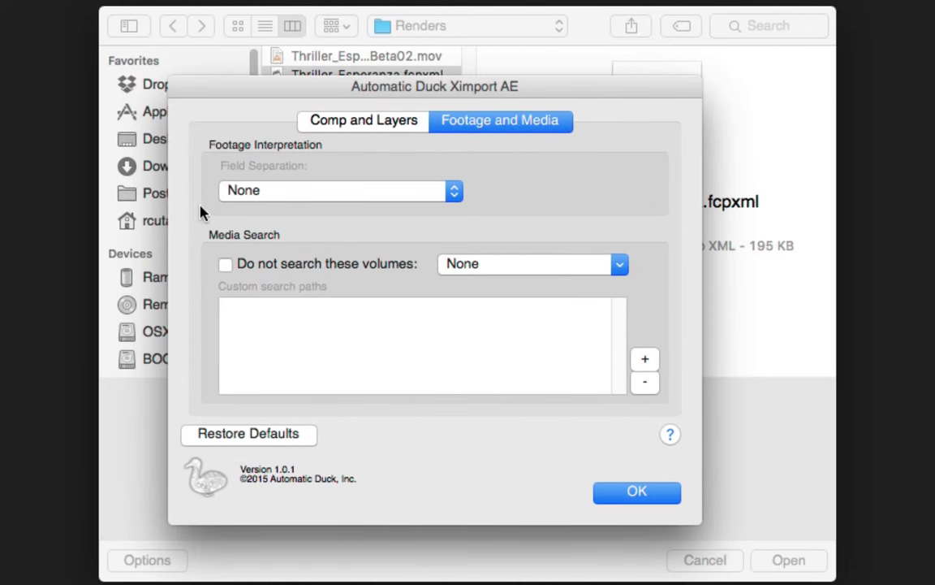
click(359, 194)
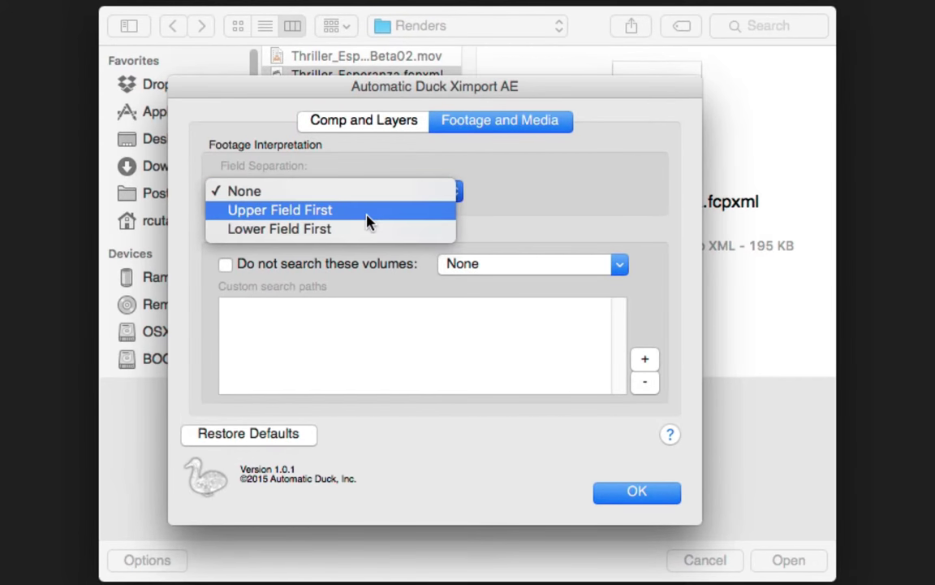
click(367, 213)
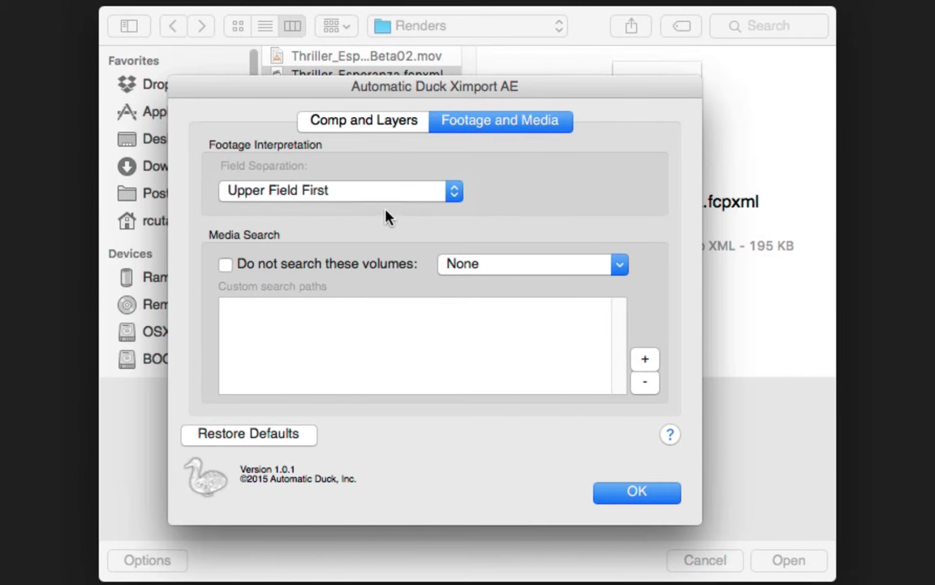
click(364, 122)
click(637, 491)
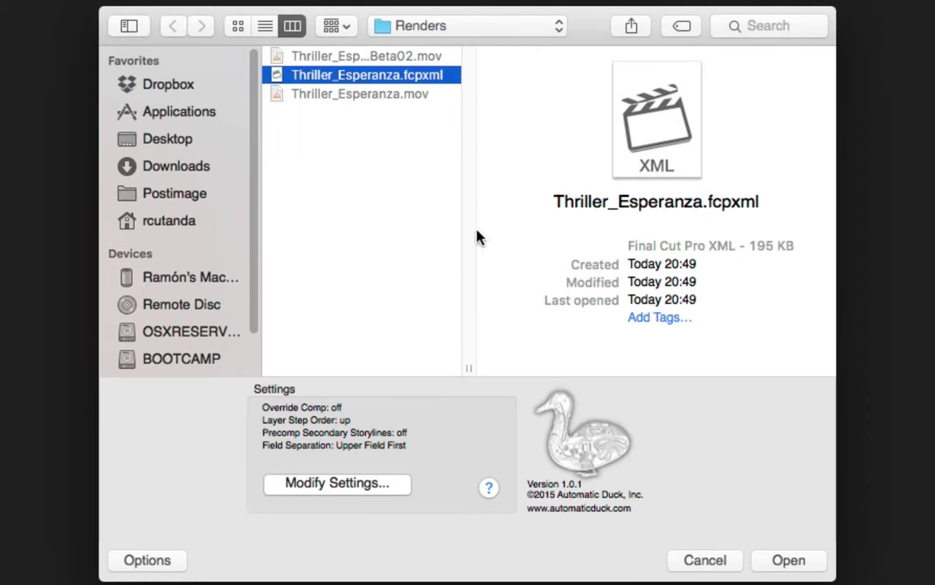
Recheck the importer's composition setting options without changing them, and import the selected Thriller_Esperanza.fcpxml file.
click(338, 484)
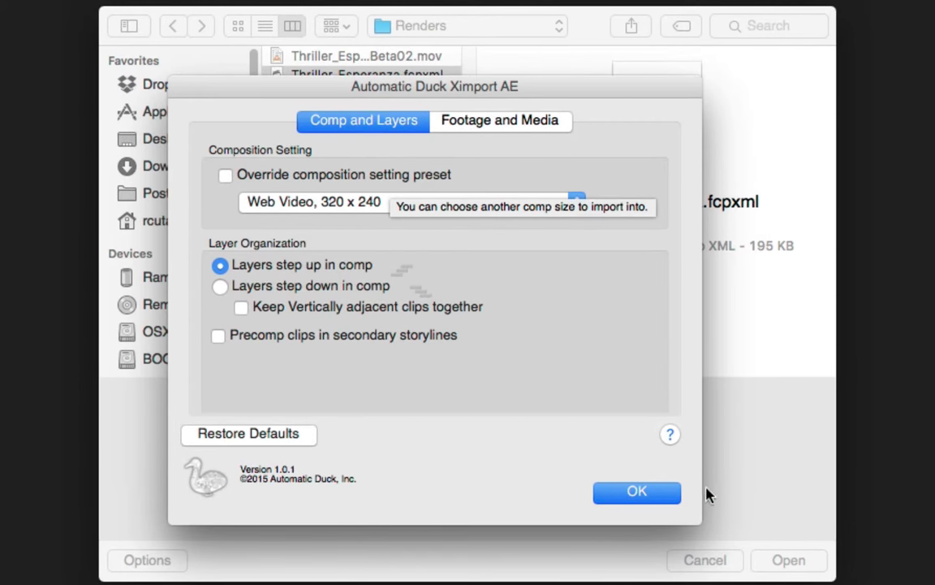
click(642, 492)
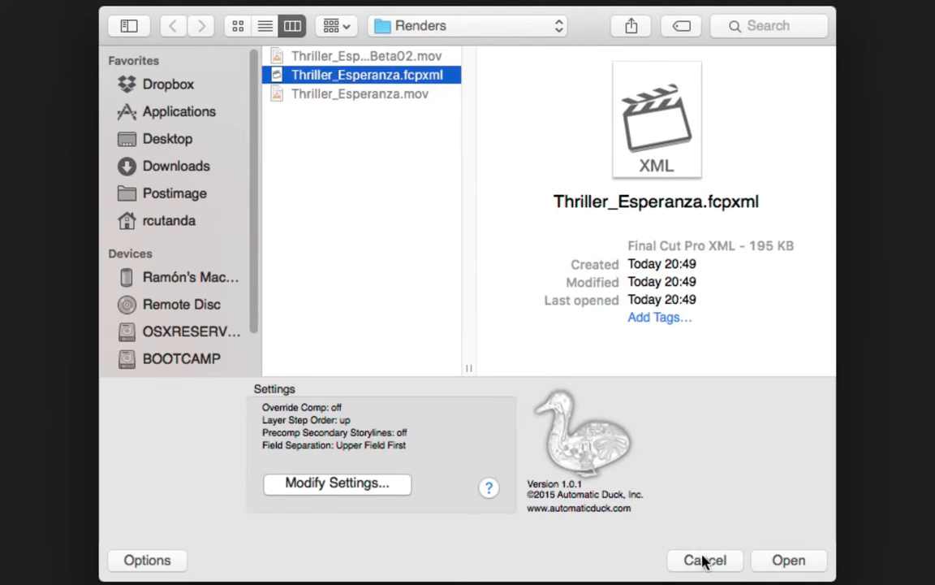
click(779, 560)
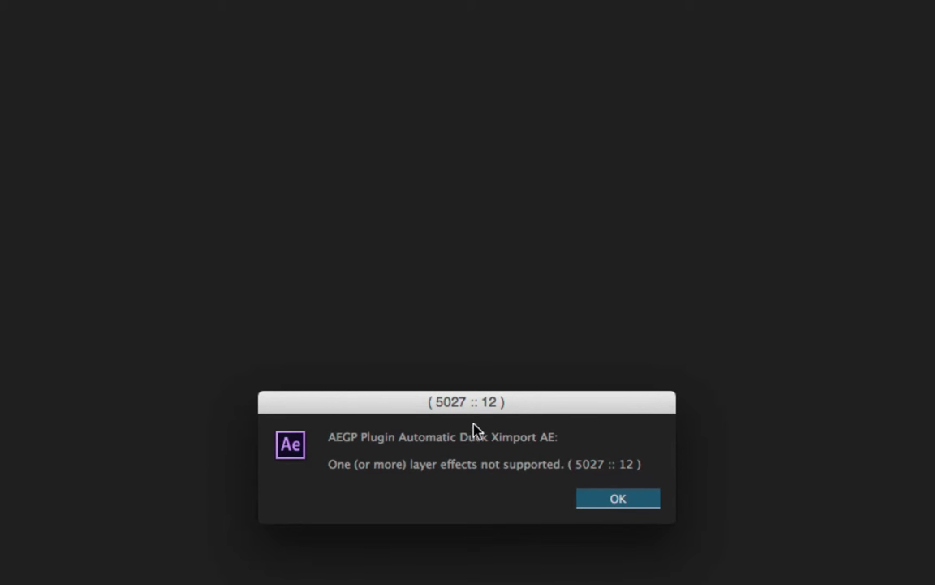
click(617, 500)
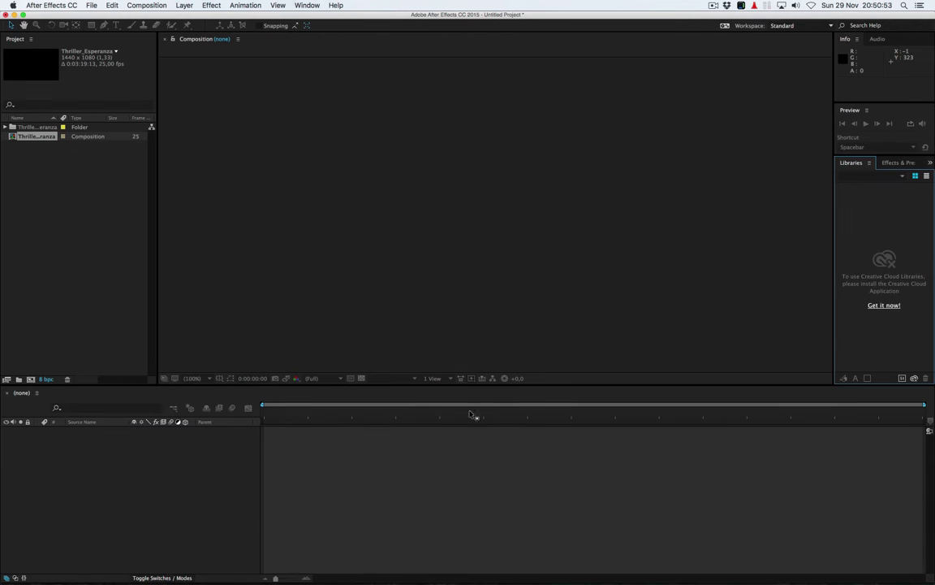
Open the imported Thriller_Esperanza composition and change its settings preset to HDTV 1080 25.
click(27, 141)
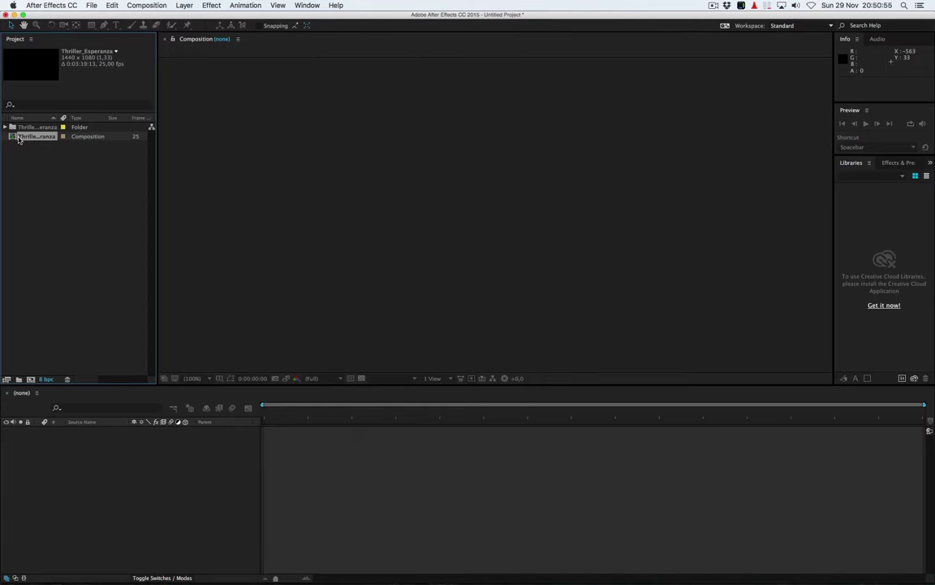
double_click(18, 138)
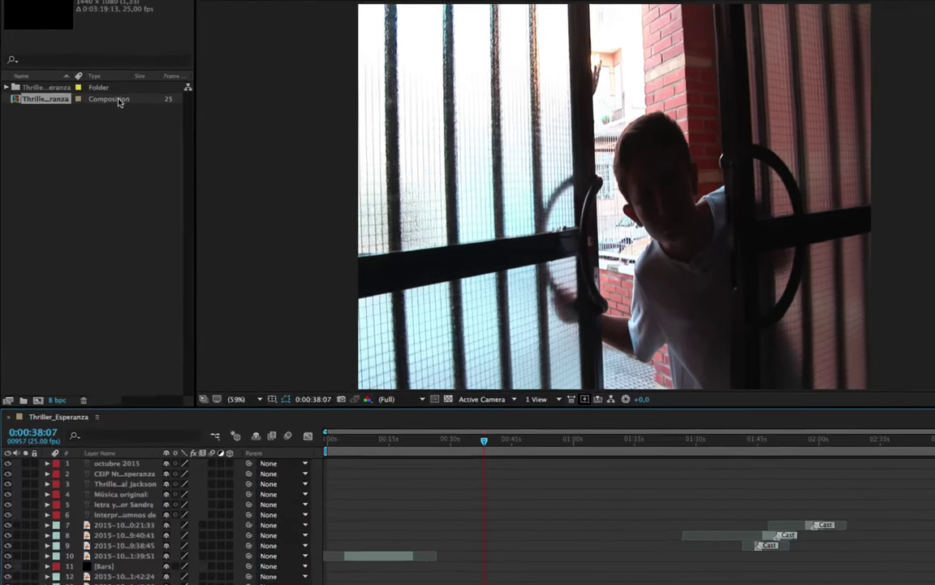
right_click(91, 137)
click(110, 142)
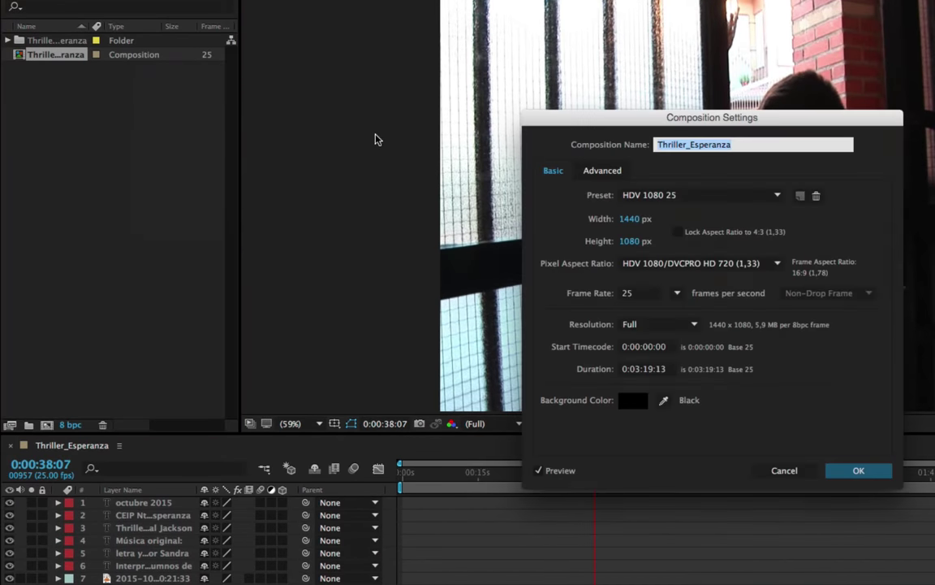
click(731, 195)
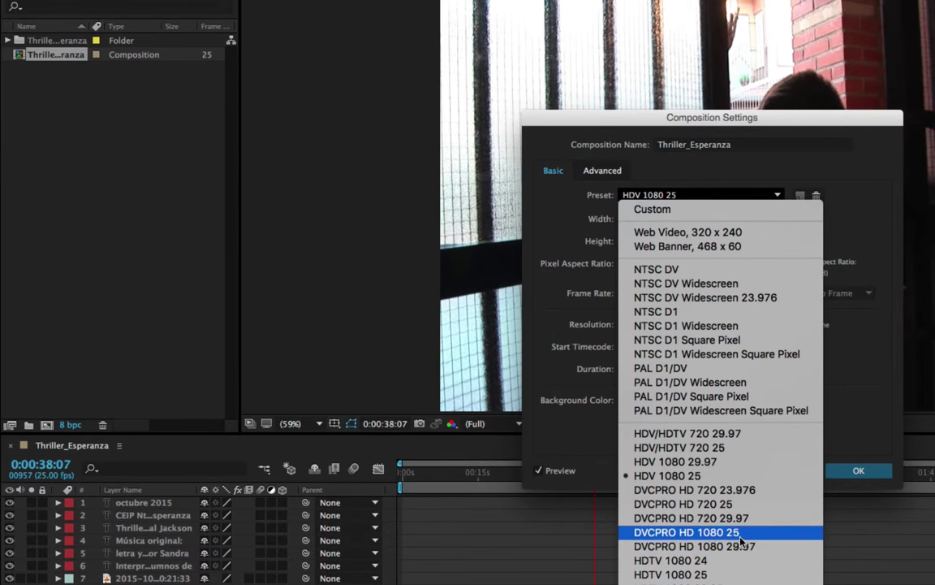
click(690, 532)
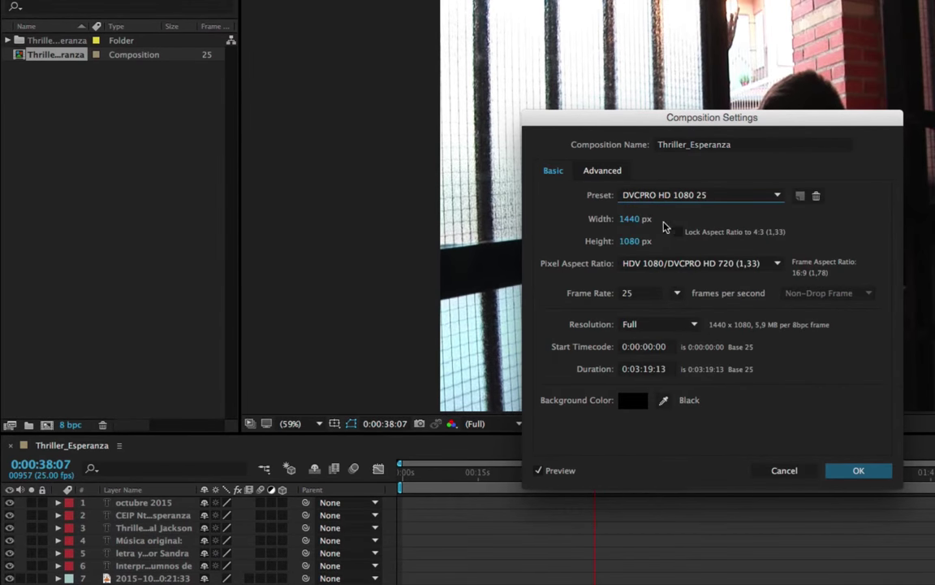
click(698, 195)
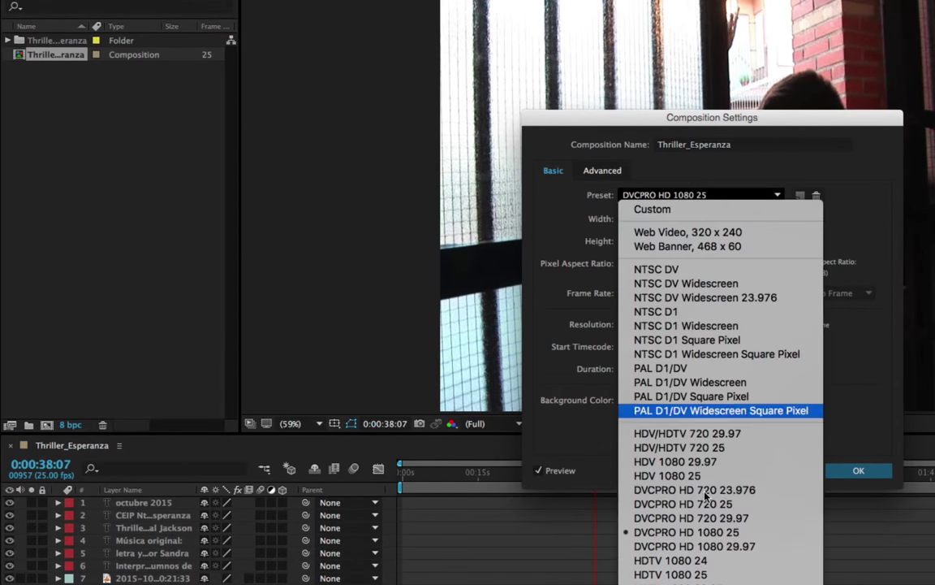
click(717, 573)
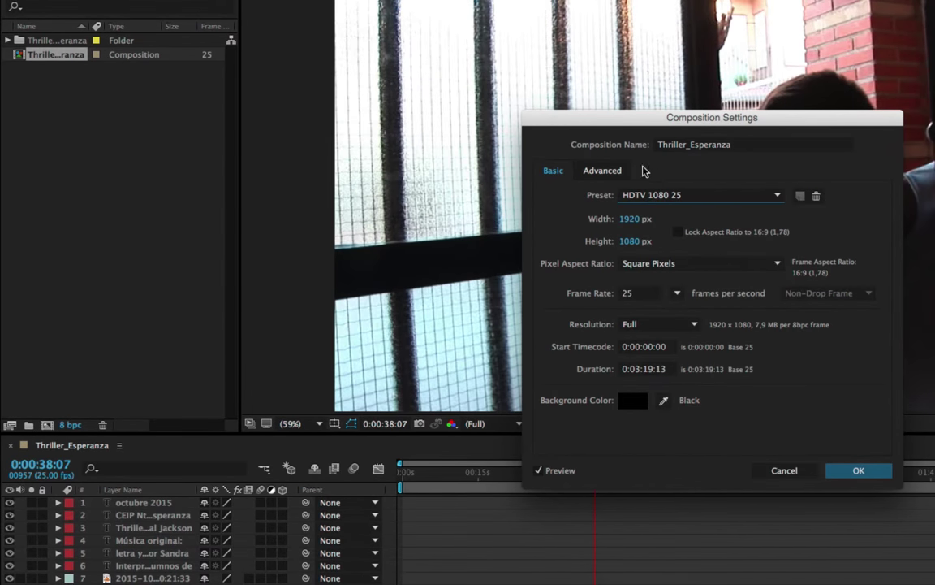
click(859, 473)
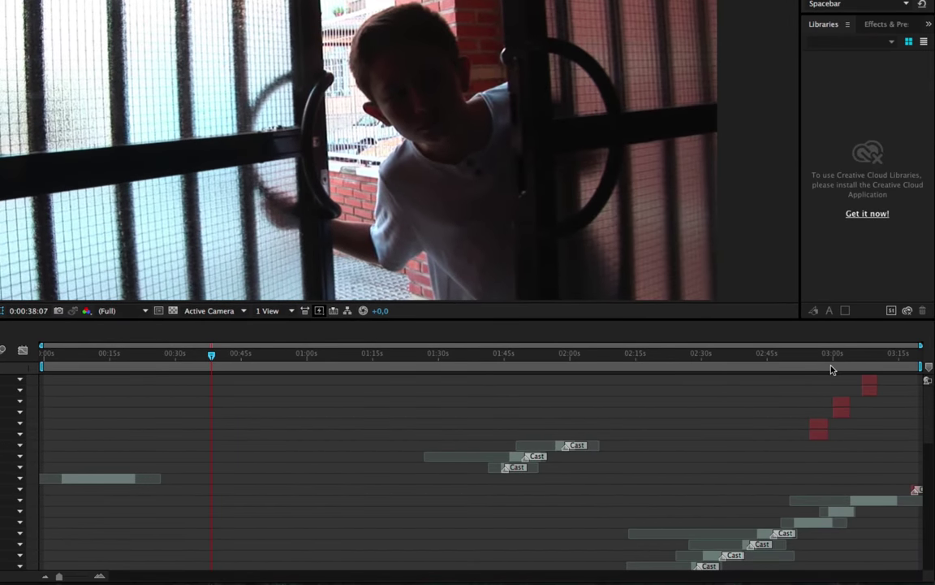
Check the title layers near the composition's end, and switch to Final Cut Pro to view the original "Música original" knife title for comparison.
click(869, 366)
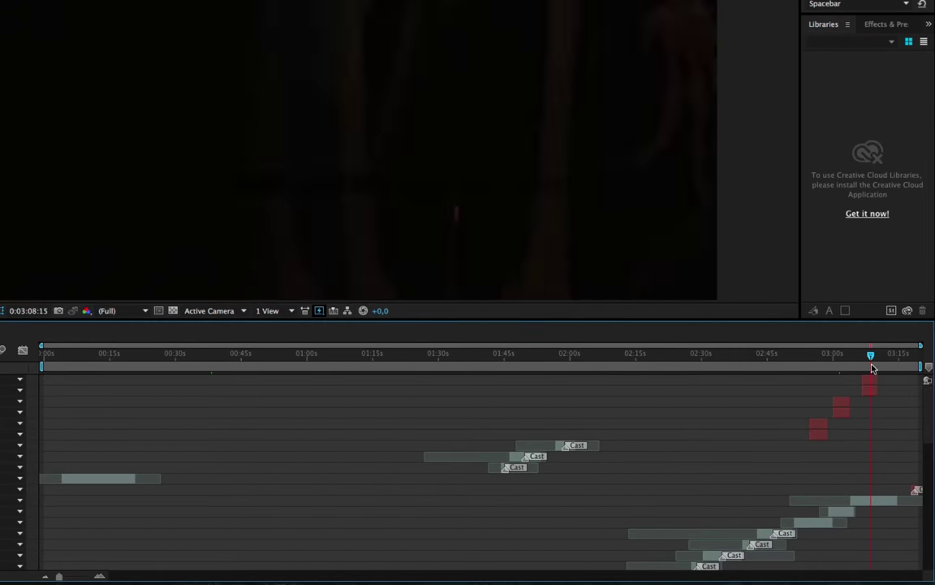
click(817, 366)
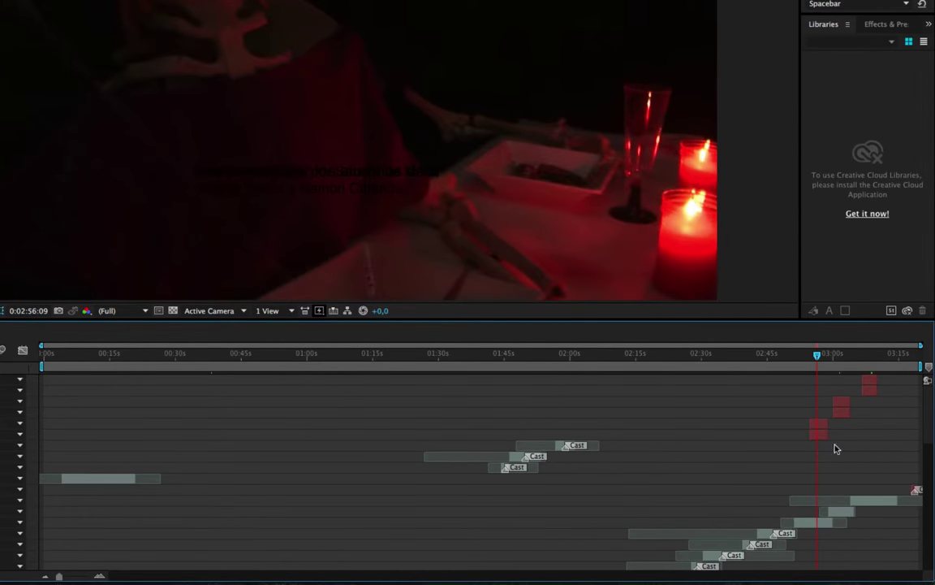
mouse_move(318, 572)
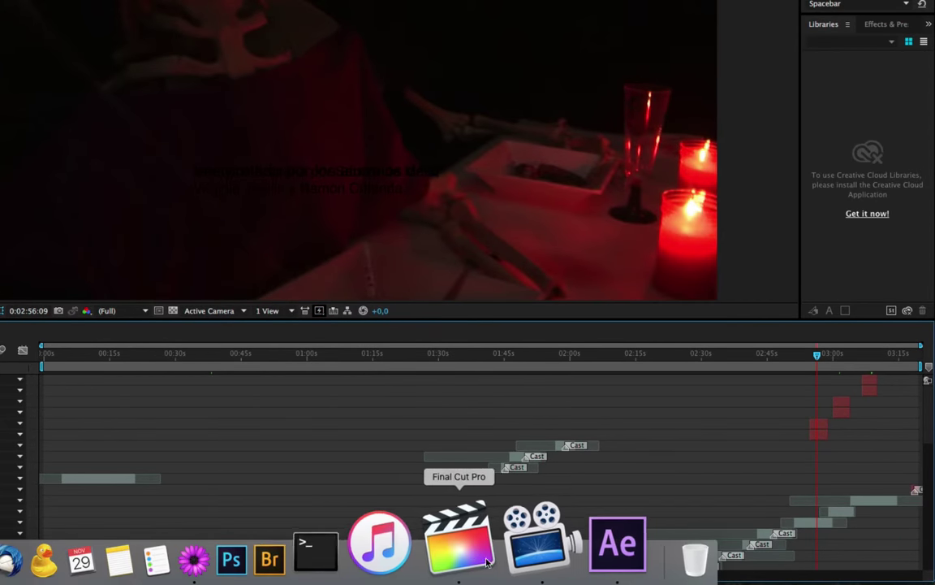
click(458, 546)
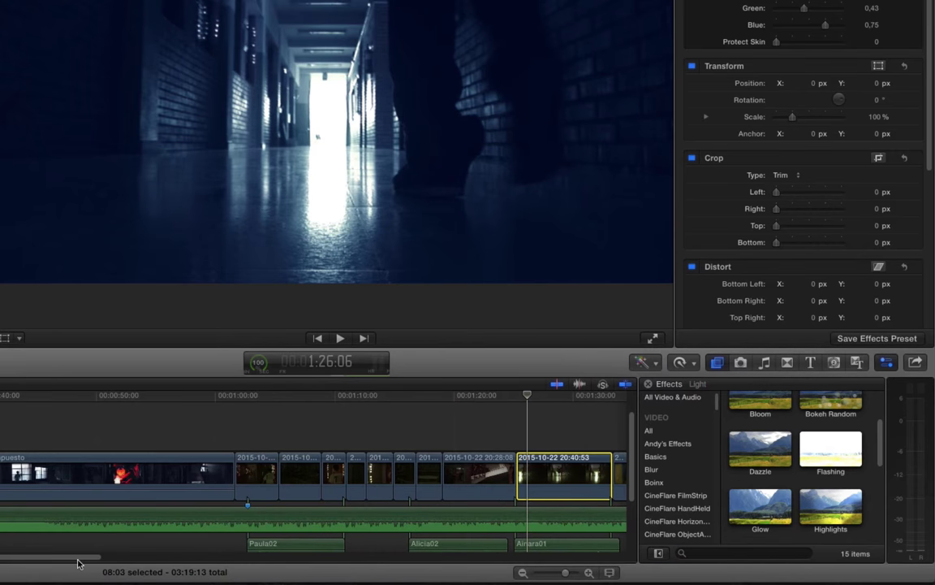
drag(78, 559, 346, 559)
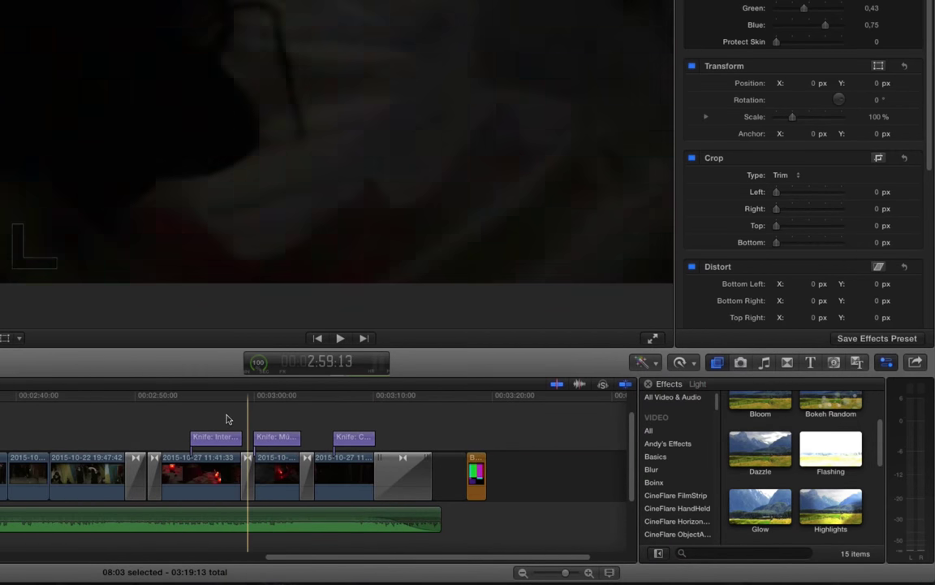
drag(227, 419, 279, 394)
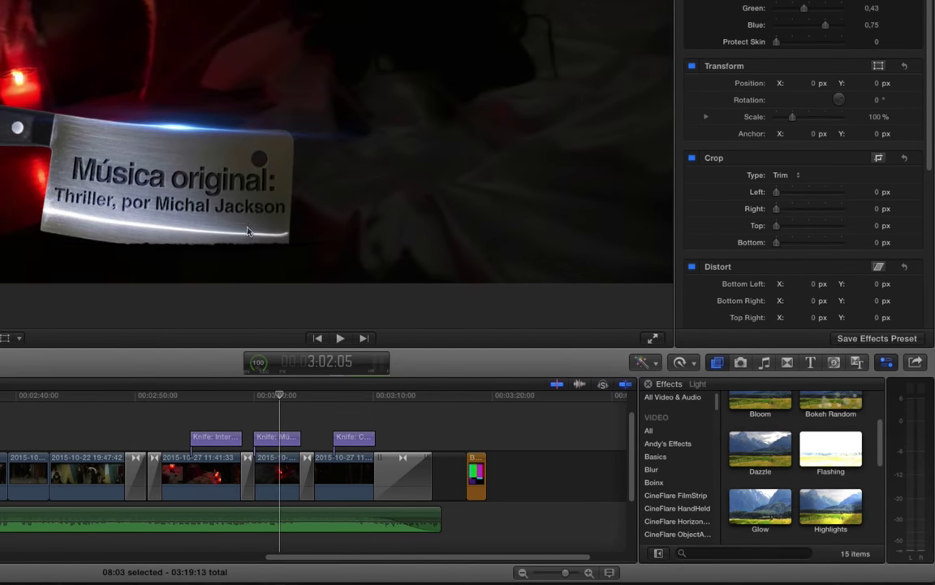
mouse_move(139, 581)
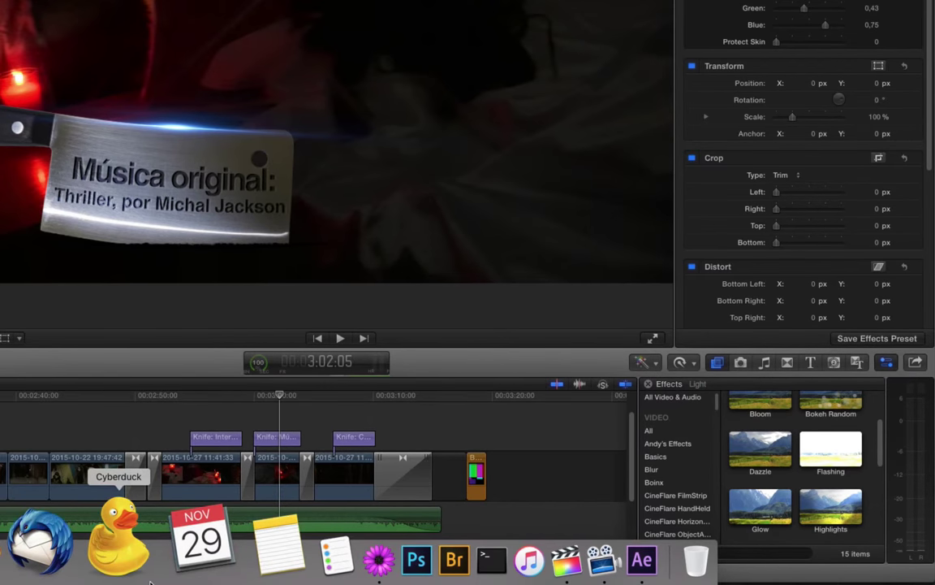
Switch to After Effects and check the imported clips around 1:45 and the end of the compound clip layer near 1:01.
click(560, 542)
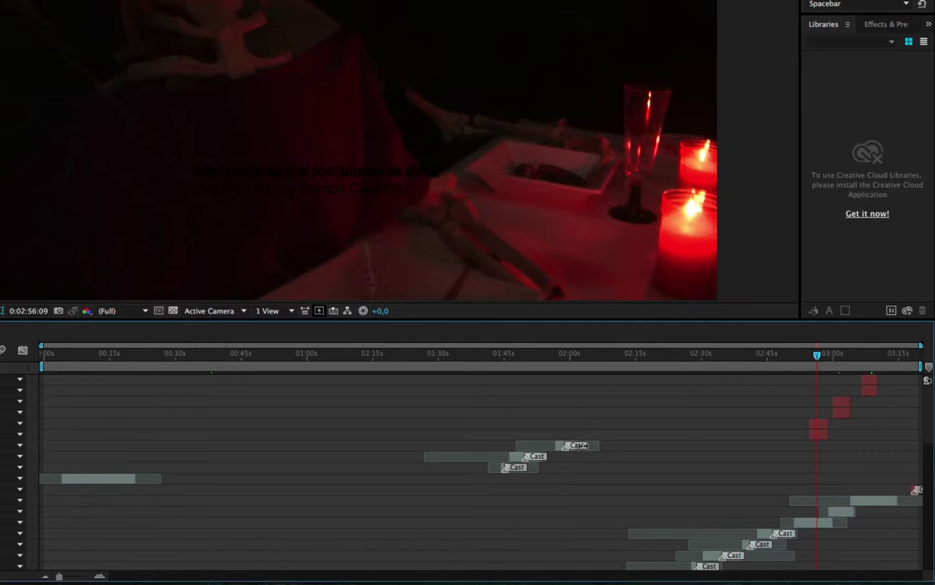
click(574, 445)
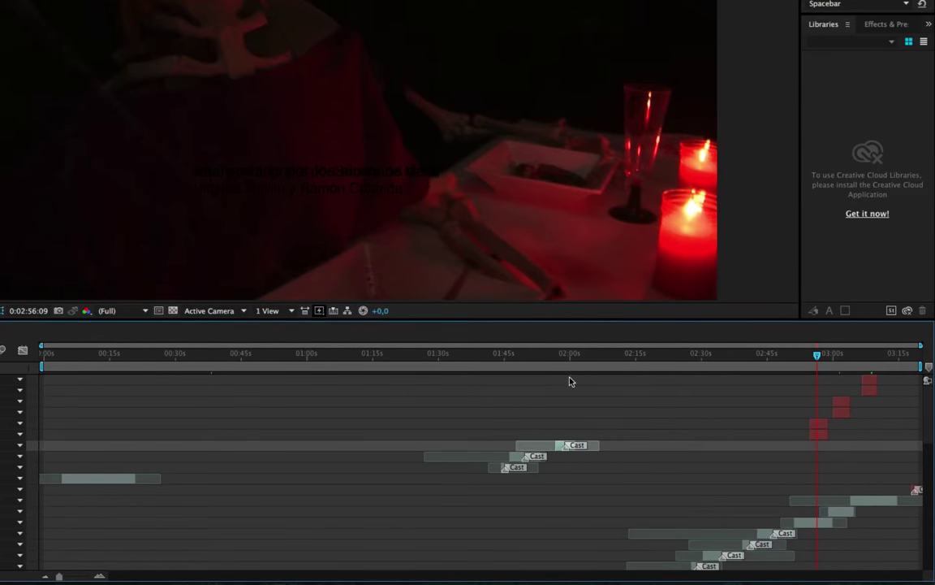
drag(569, 355, 504, 373)
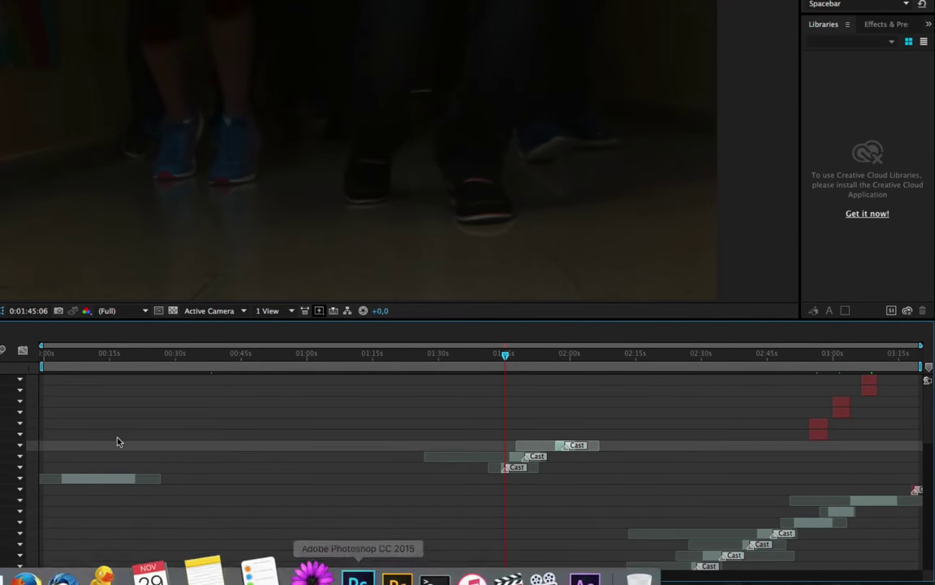
scroll(203, 438, down, 10)
scroll(202, 441, up, 4)
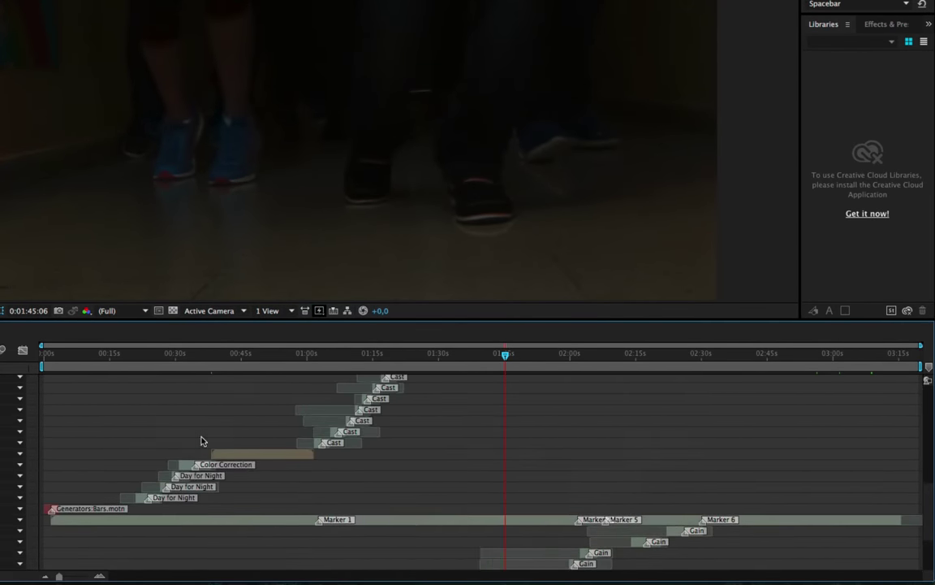
drag(328, 370, 315, 370)
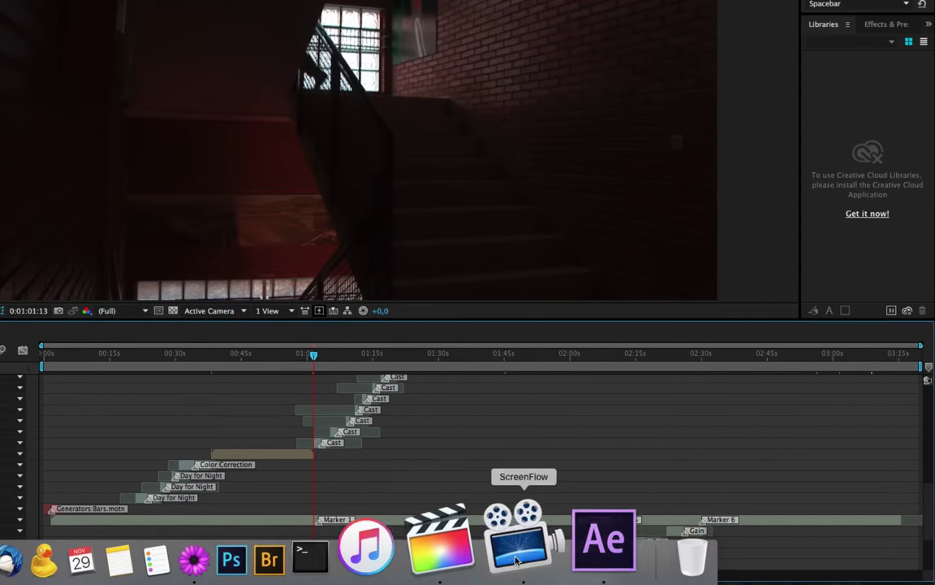
Switch to Final Cut Pro and view the original timeline around the one-minute mark, beside the compound clip.
click(459, 551)
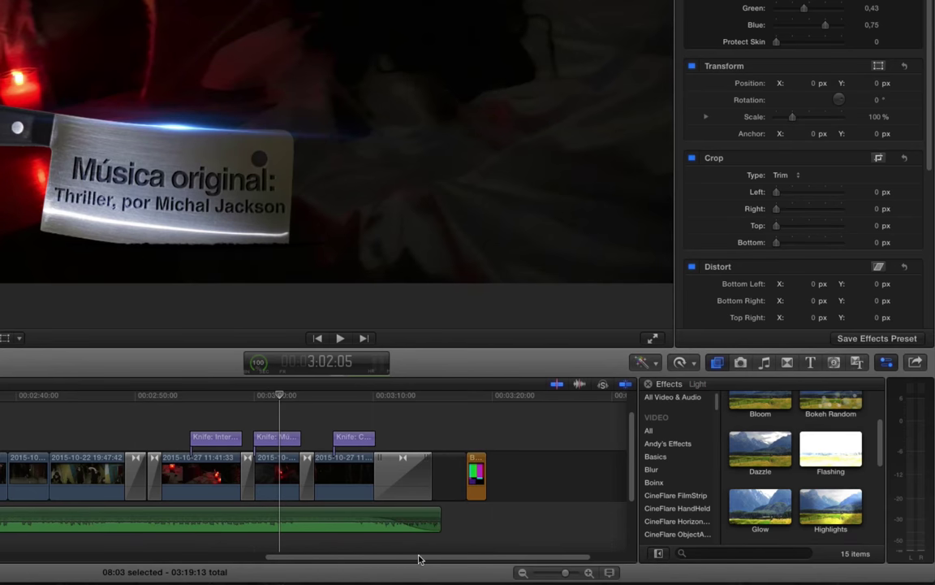
drag(419, 559, 24, 559)
drag(202, 398, 92, 398)
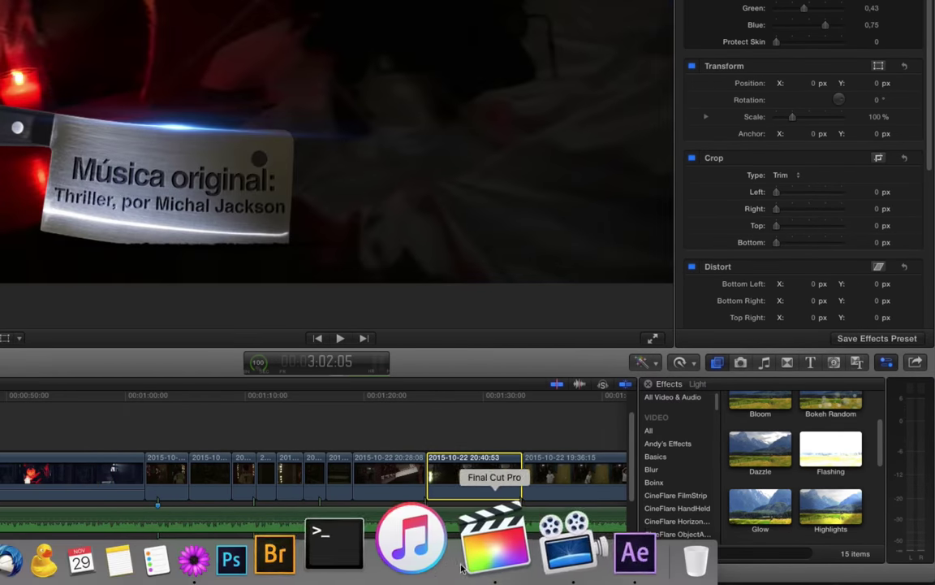
Return to After Effects and look through the imported effect markers, video layers and audio layers of the Thriller_Esperanza composition.
click(542, 534)
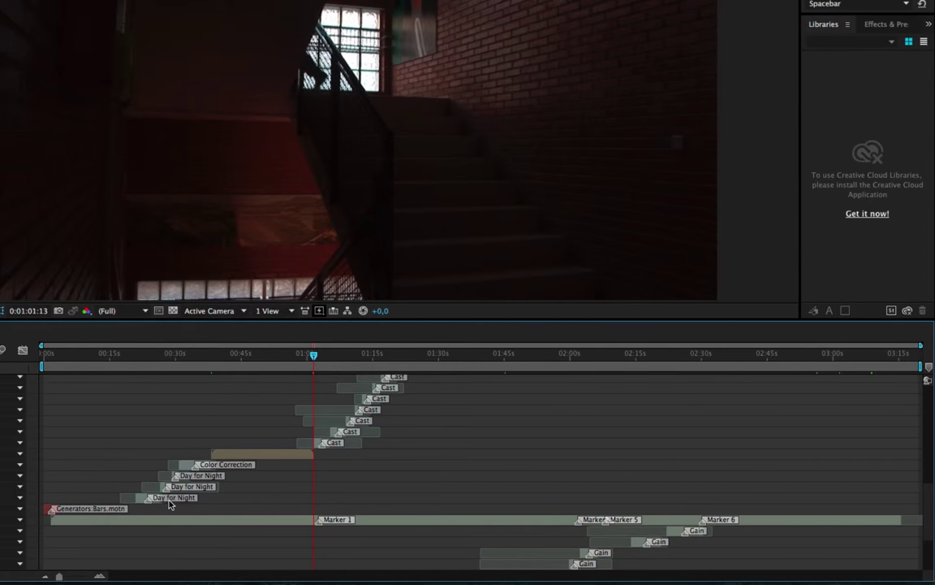
scroll(334, 441, down, 3)
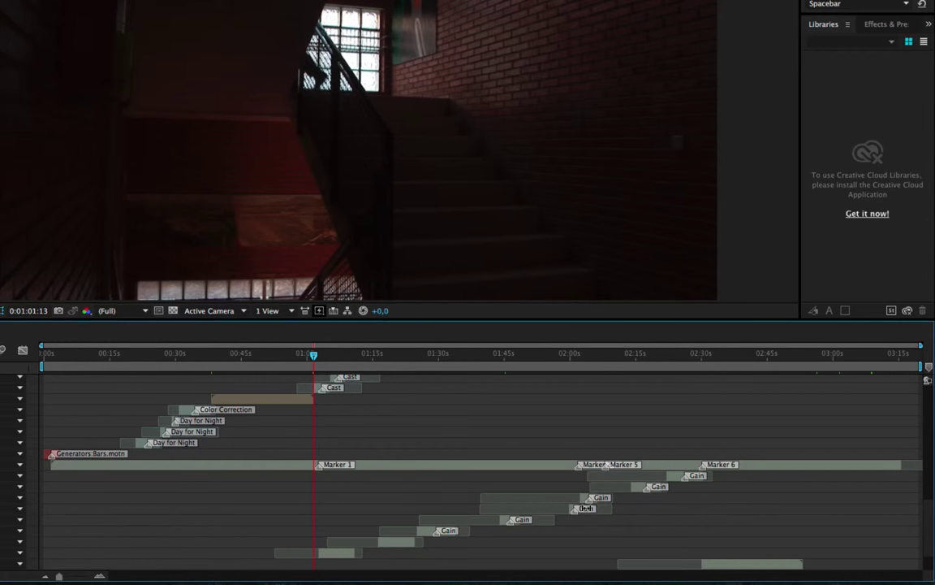
scroll(447, 491, down, 3)
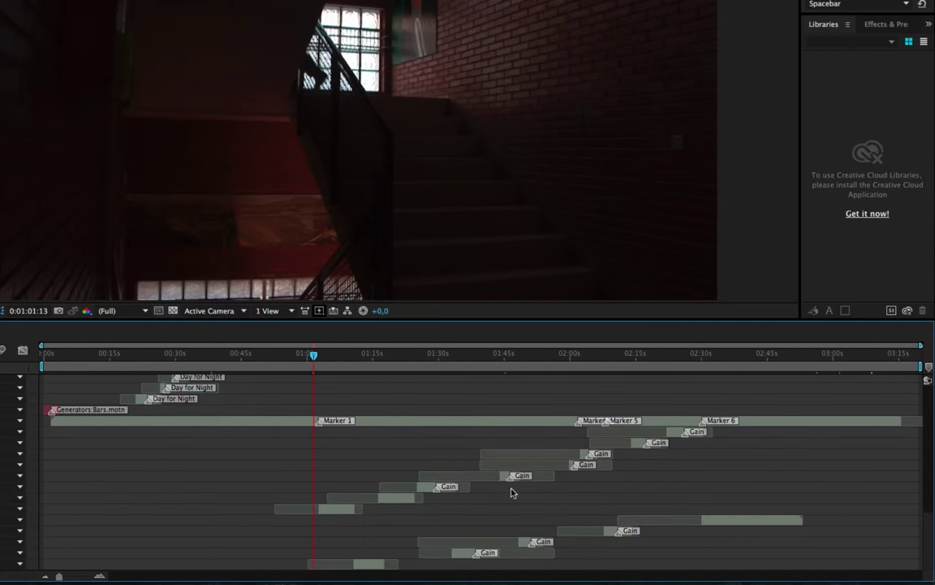
scroll(532, 536, down, 5)
scroll(528, 533, down, 2)
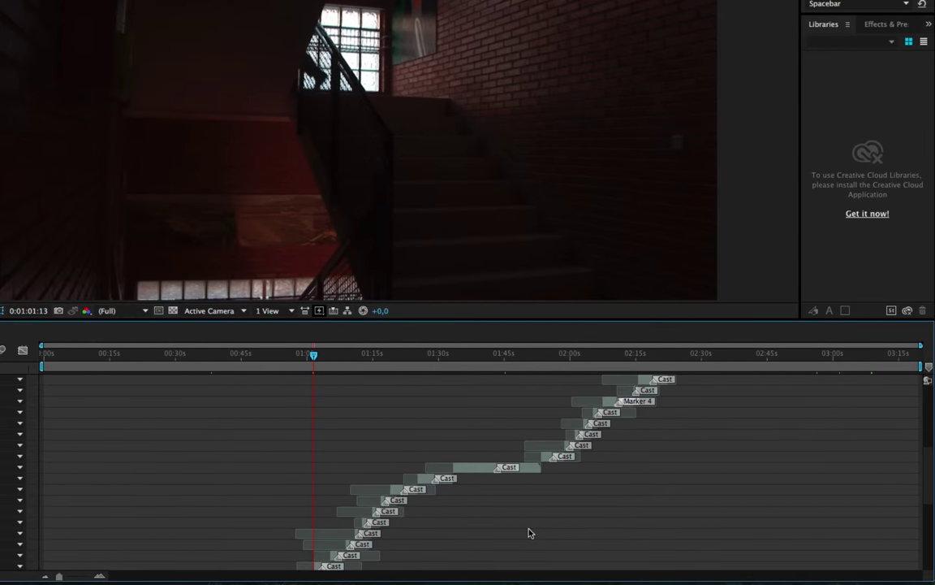
scroll(528, 530, up, 8)
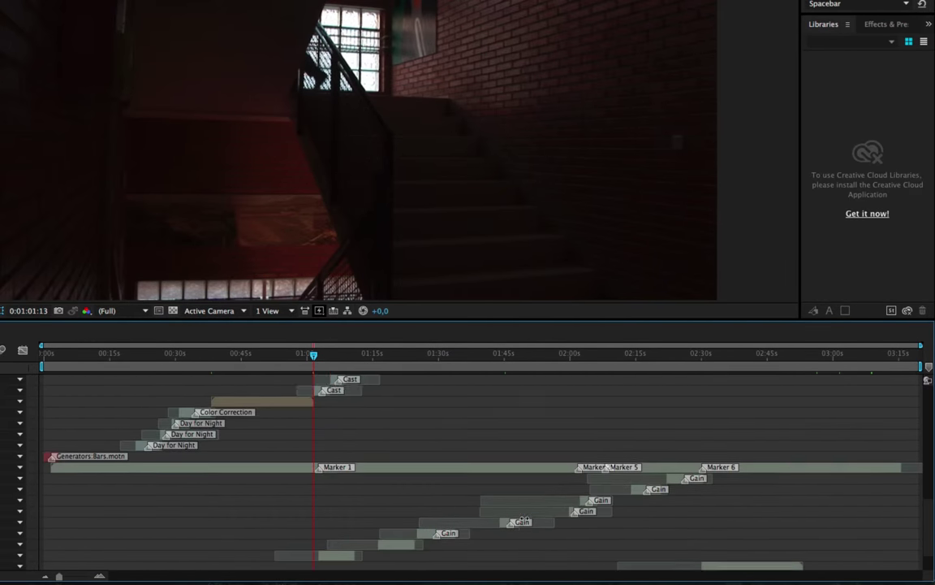
Open the nested ClipCompuesto composition and scrub through its still images up to about 10 seconds.
click(251, 390)
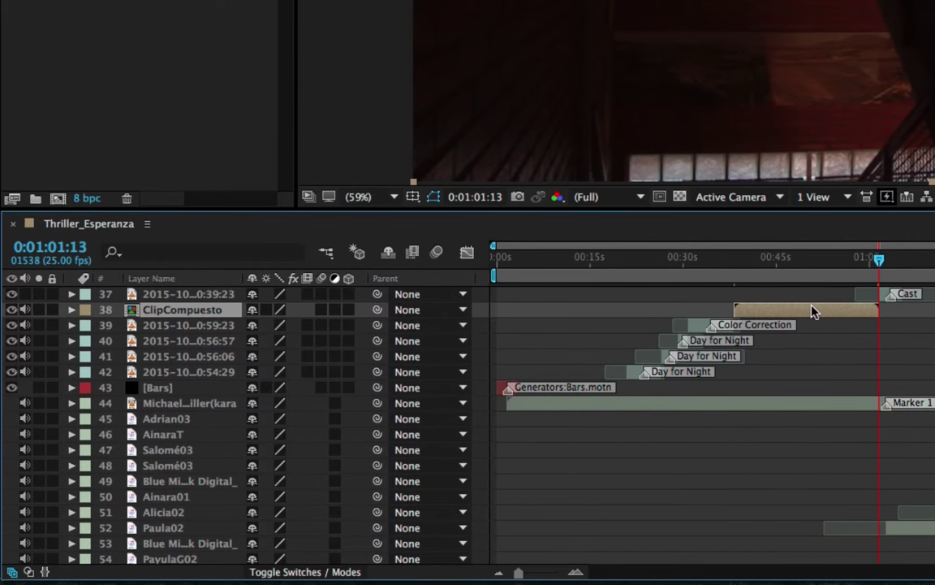
click(72, 309)
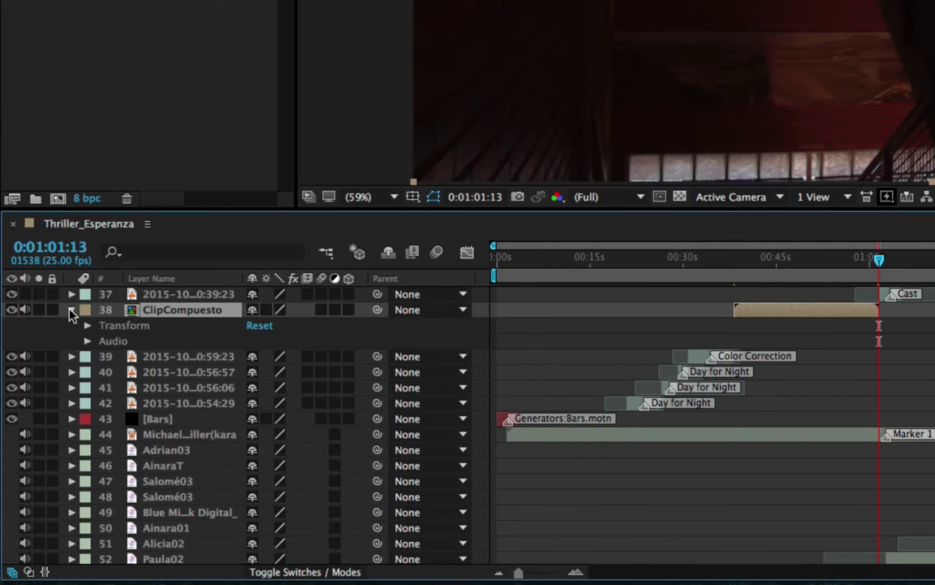
double_click(190, 311)
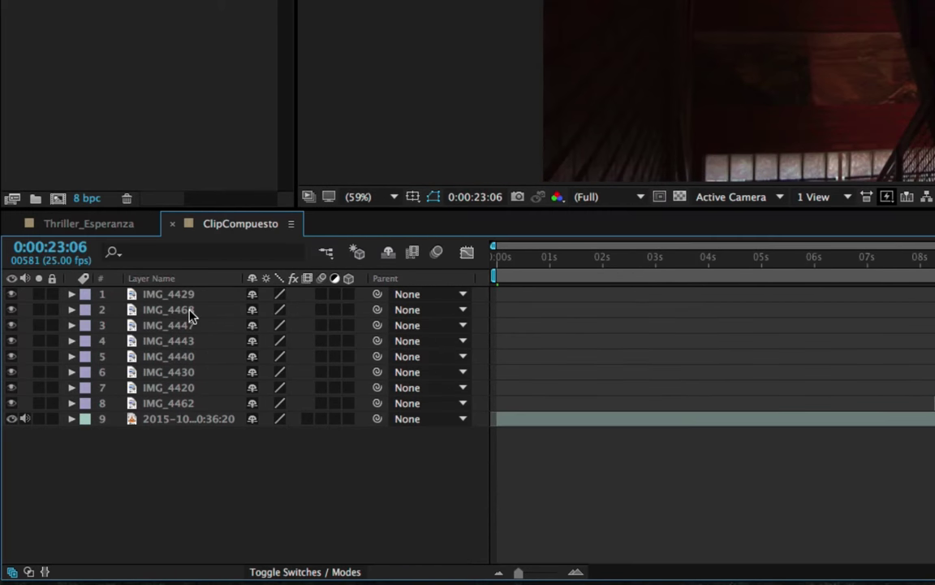
drag(934, 284, 910, 286)
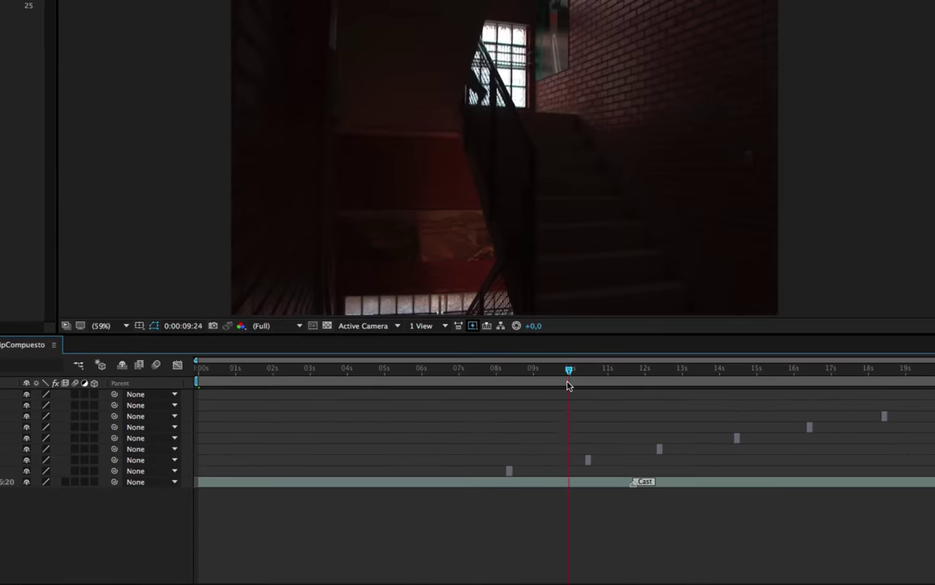
drag(490, 389, 587, 388)
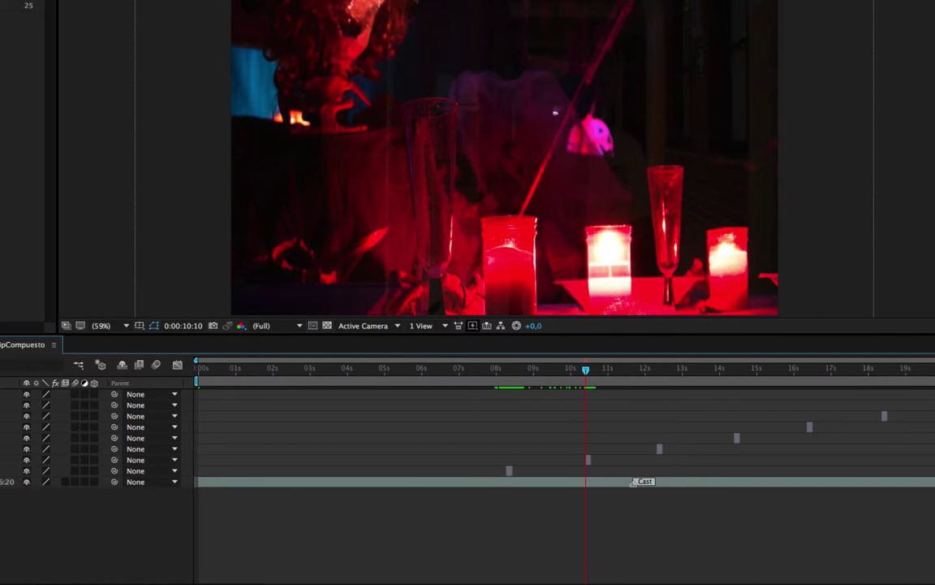
Recheck the Thriller_Esperanza composition settings, keeping the HDTV 1080 25 preset.
right_click(6, 8)
click(48, 16)
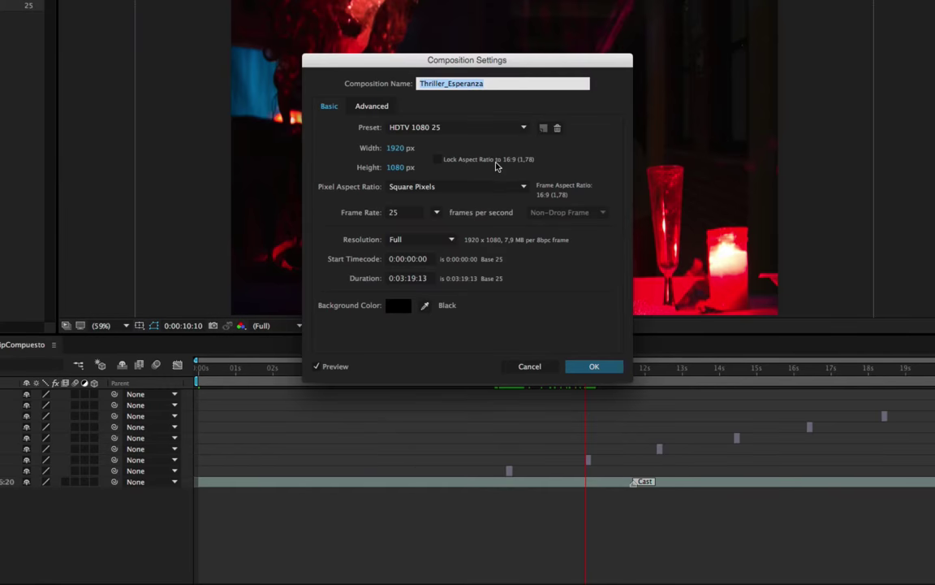
click(487, 128)
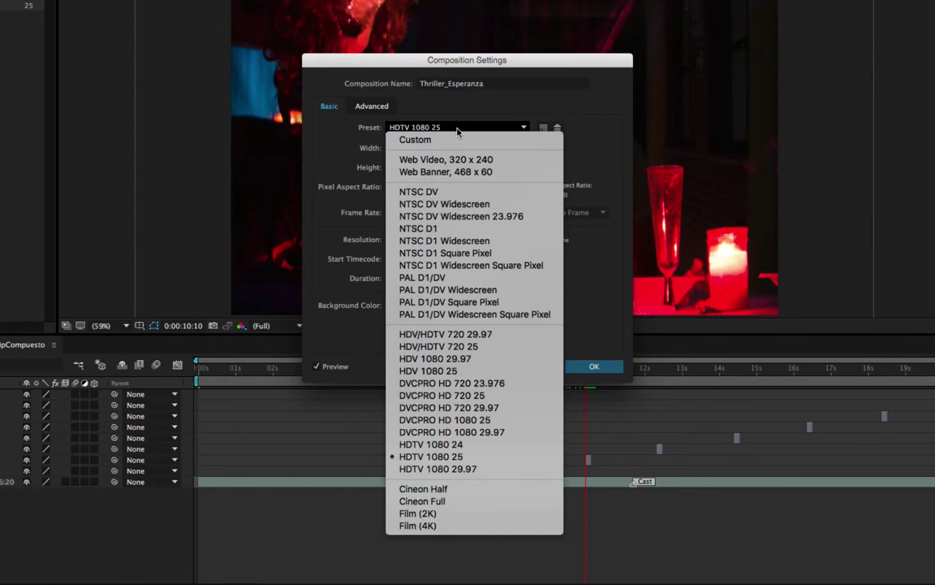
click(482, 458)
click(594, 367)
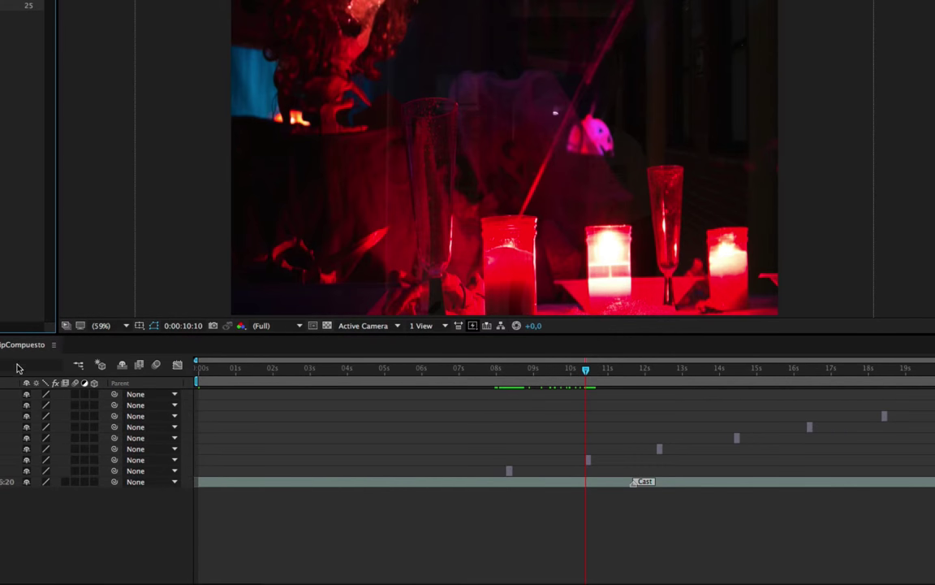
Adjust the ClipCompuesto composition to fill the 16:9 frame and return to the Thriller_Esperanza timeline.
click(54, 345)
mouse_move(56, 348)
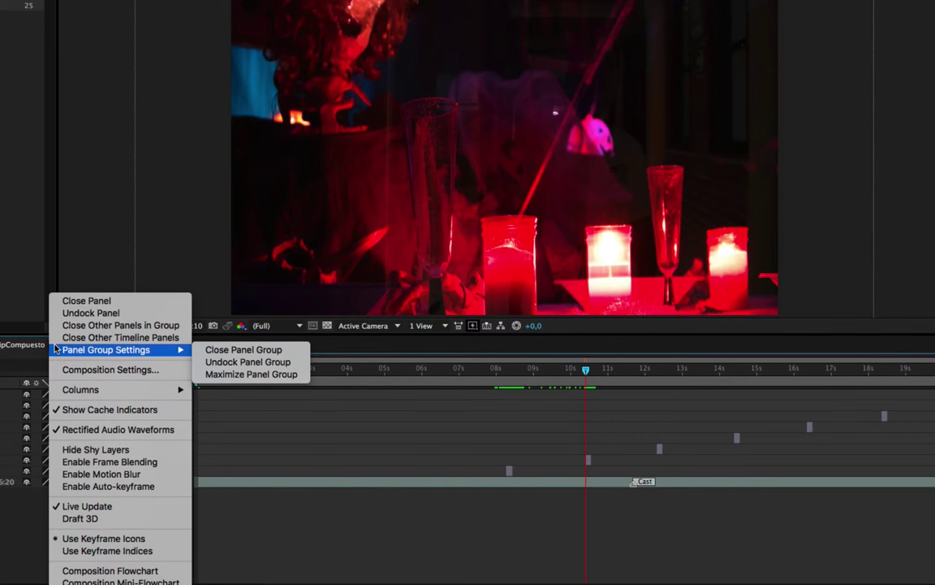
click(26, 312)
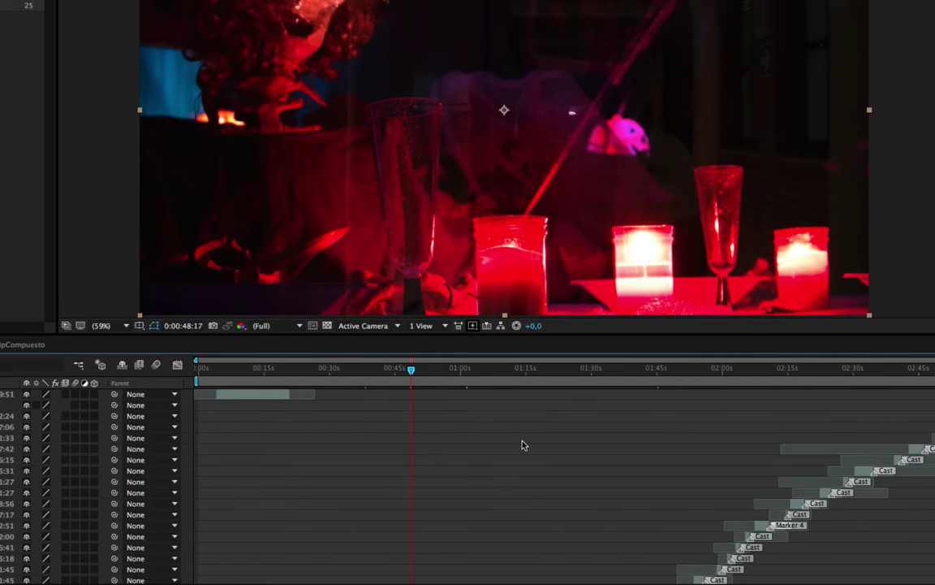
Compare the ClipCompuesto section in Final Cut Pro with the After Effects import, checking the imported clips around 1:52.
scroll(524, 445, up, 3)
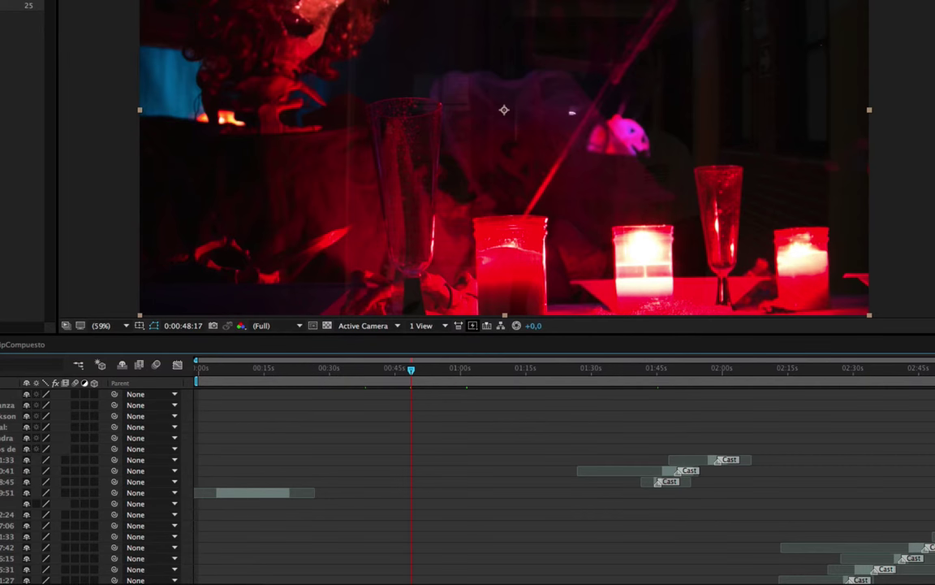
click(622, 555)
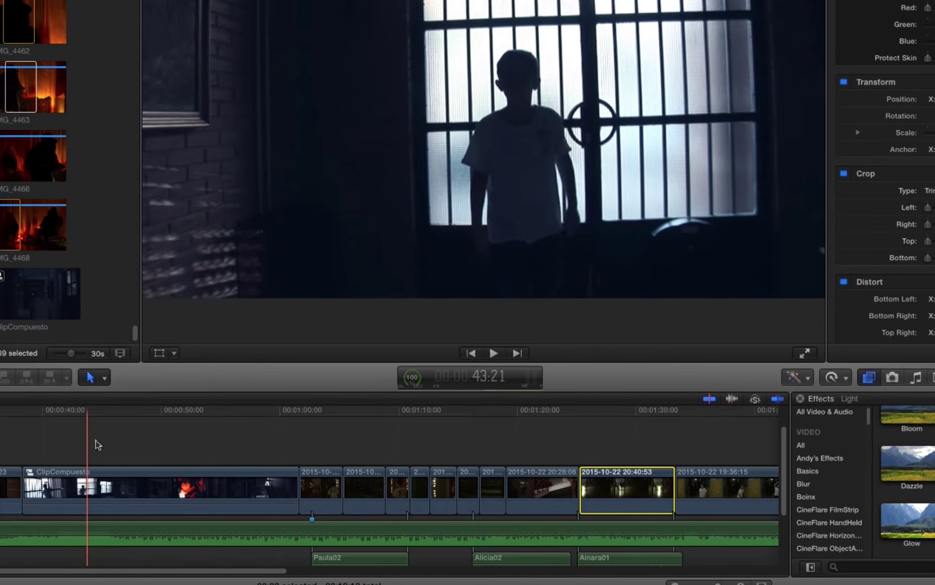
mouse_move(501, 578)
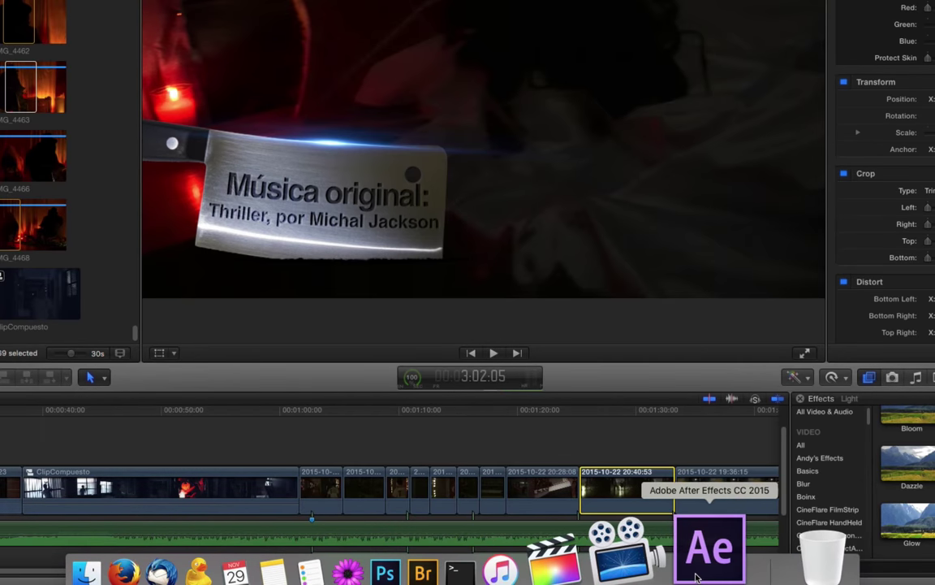
click(702, 572)
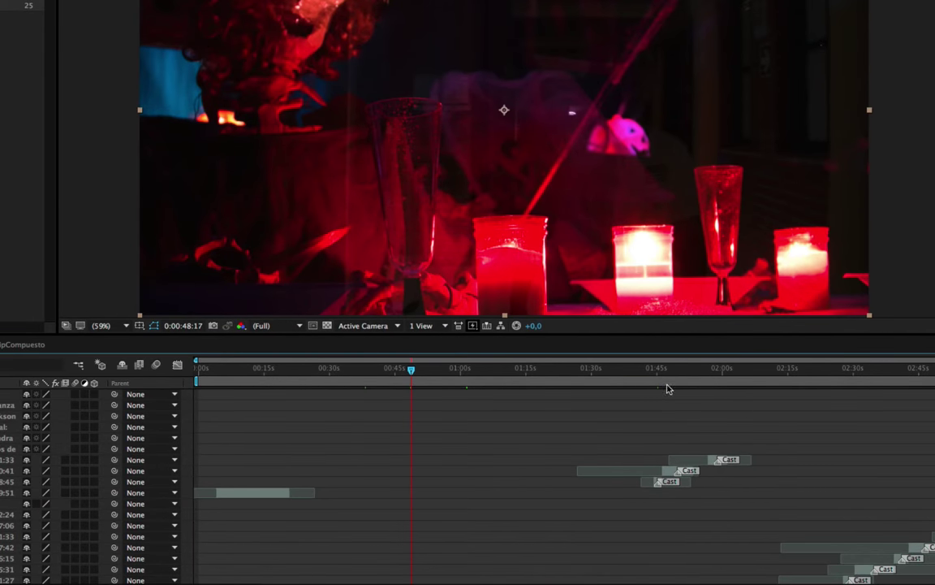
drag(668, 386, 689, 386)
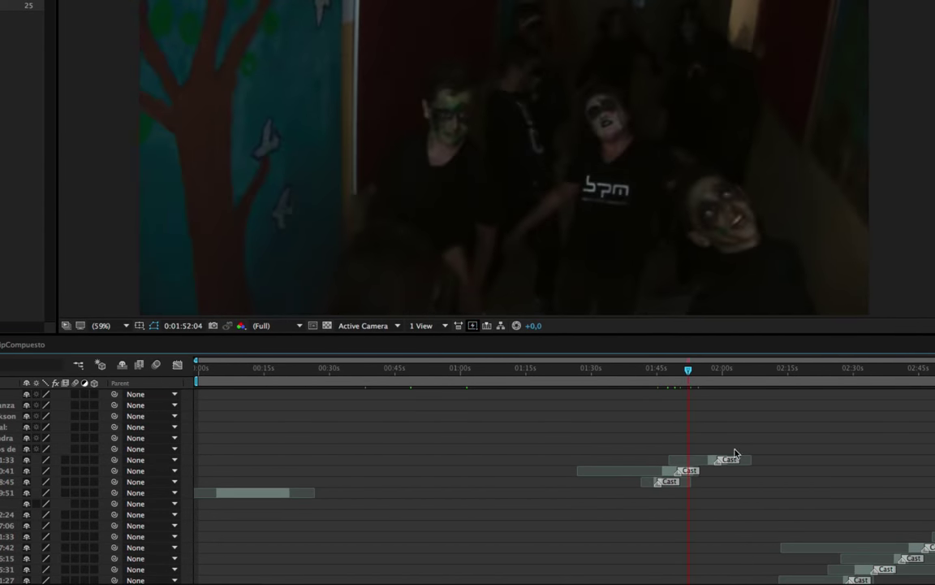
scroll(536, 479, down, 5)
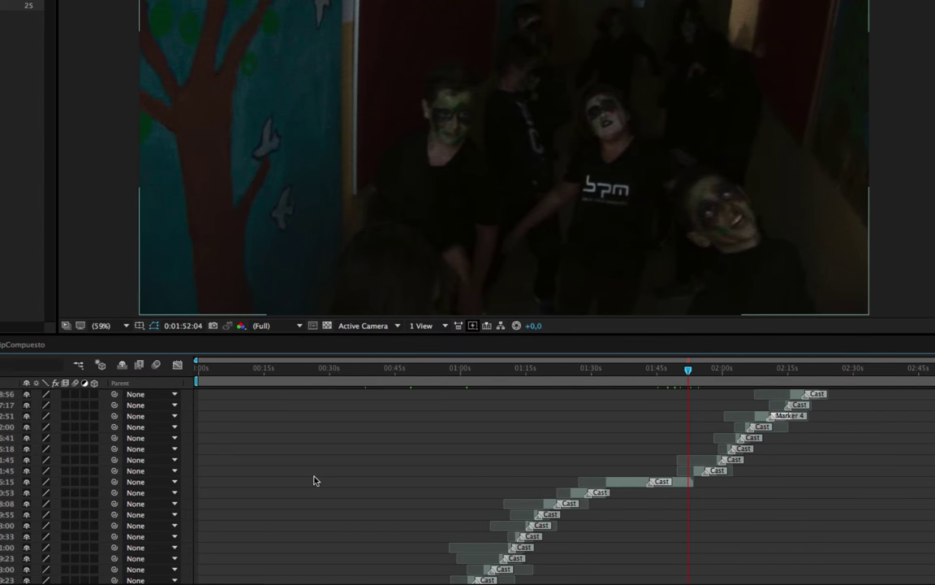
scroll(316, 480, up, 5)
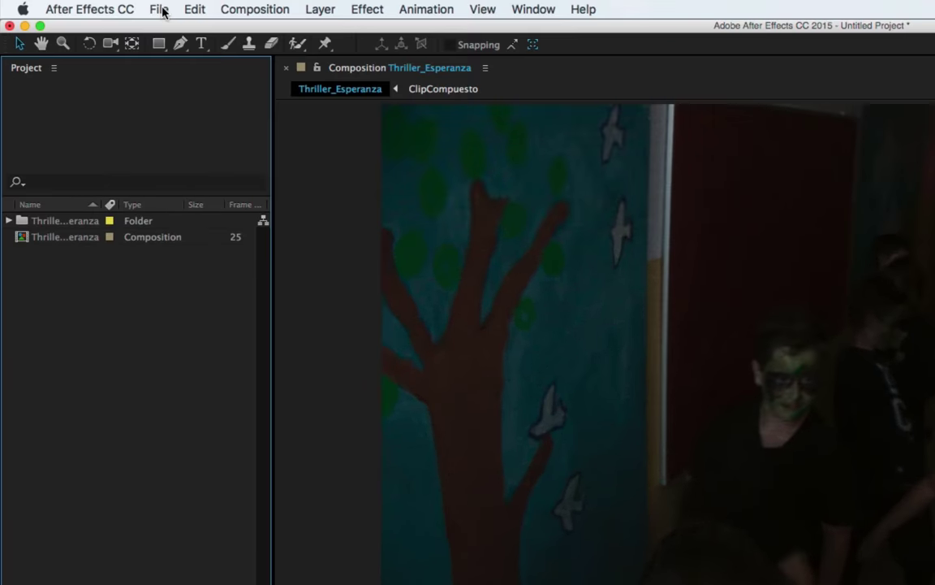
Switch to Firefox and review the supported Final Cut Pro X and After Effects versions on the Ximport AE compatibility page.
click(159, 9)
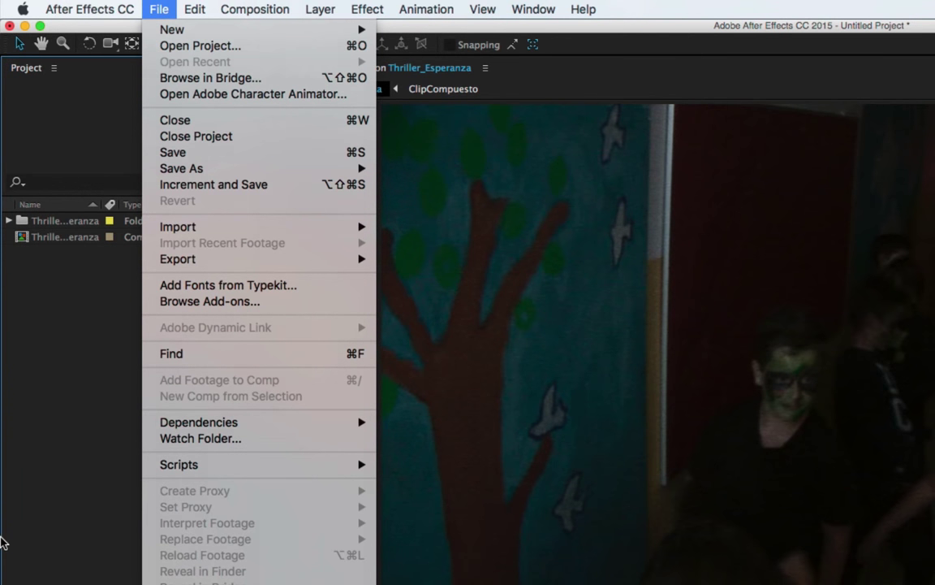
click(62, 476)
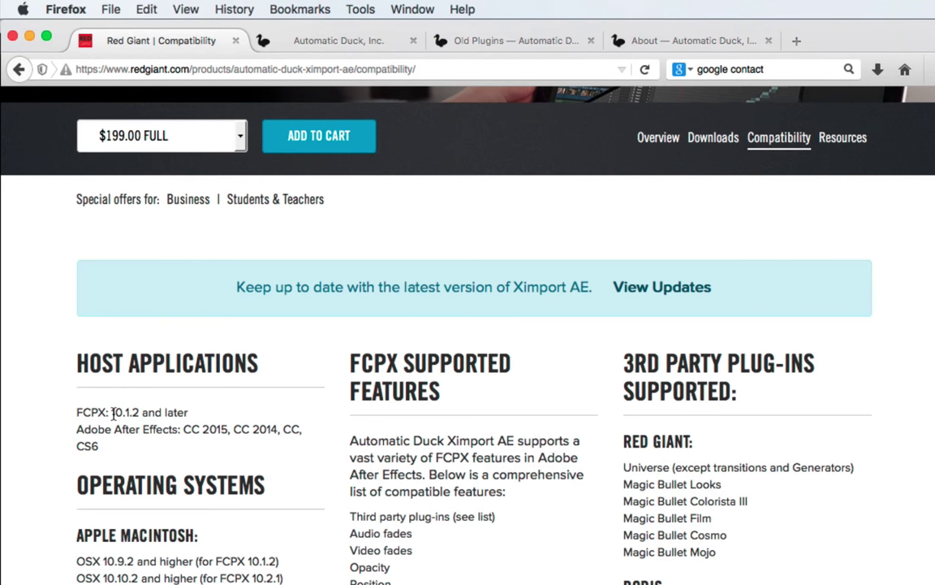
drag(111, 412, 140, 413)
click(84, 449)
double_click(84, 449)
scroll(244, 439, up, 6)
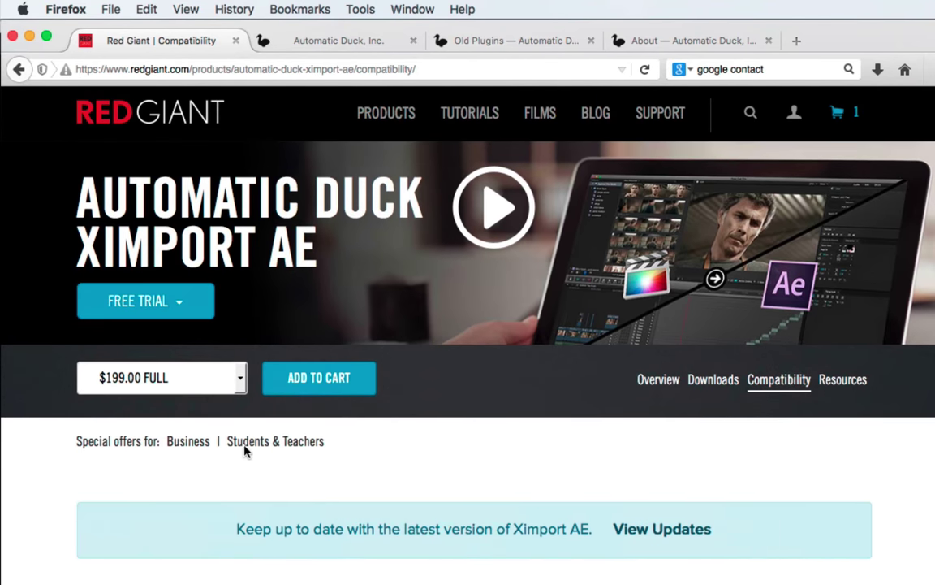
Check the full and academic prices of Automatic Duck Ximport AE and highlight the product name.
click(151, 382)
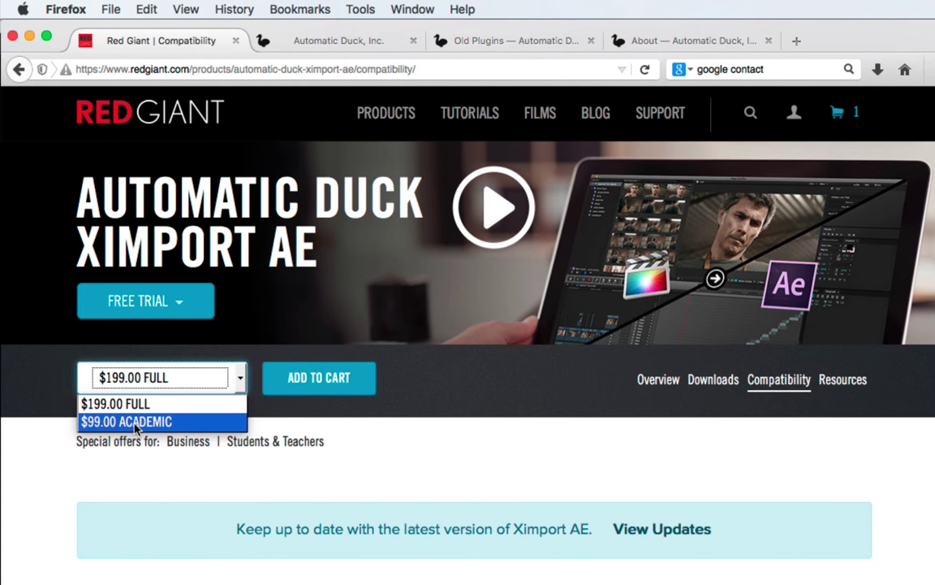
click(435, 483)
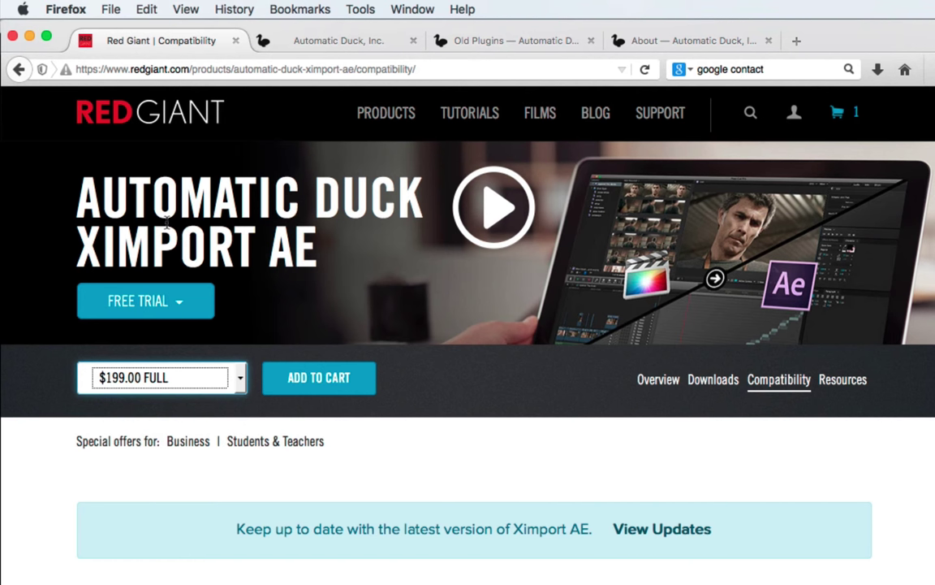
drag(79, 241, 300, 245)
View the Automatic Duck Media Copy product page in a new browser tab and return to the Ximport AE compatibility page.
mouse_move(396, 124)
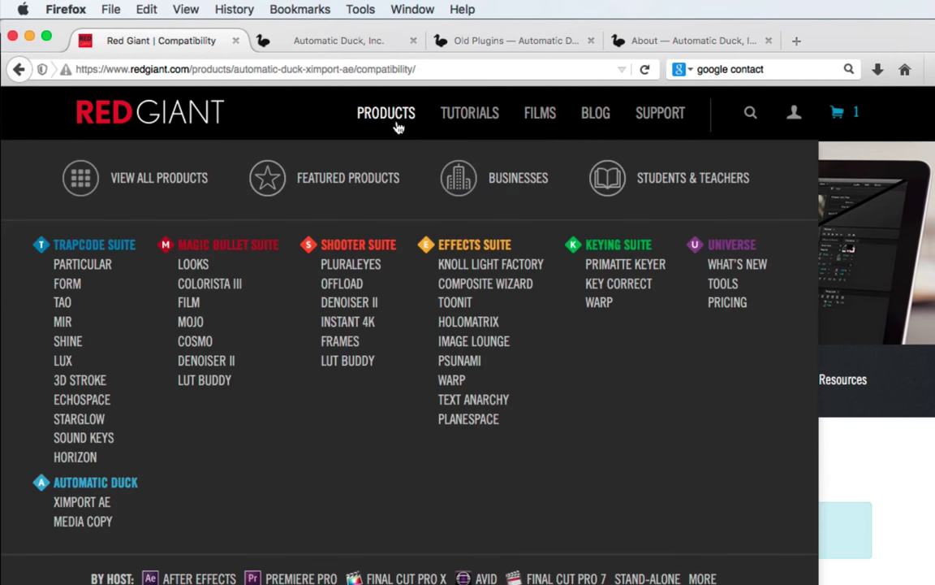
right_click(102, 523)
click(163, 532)
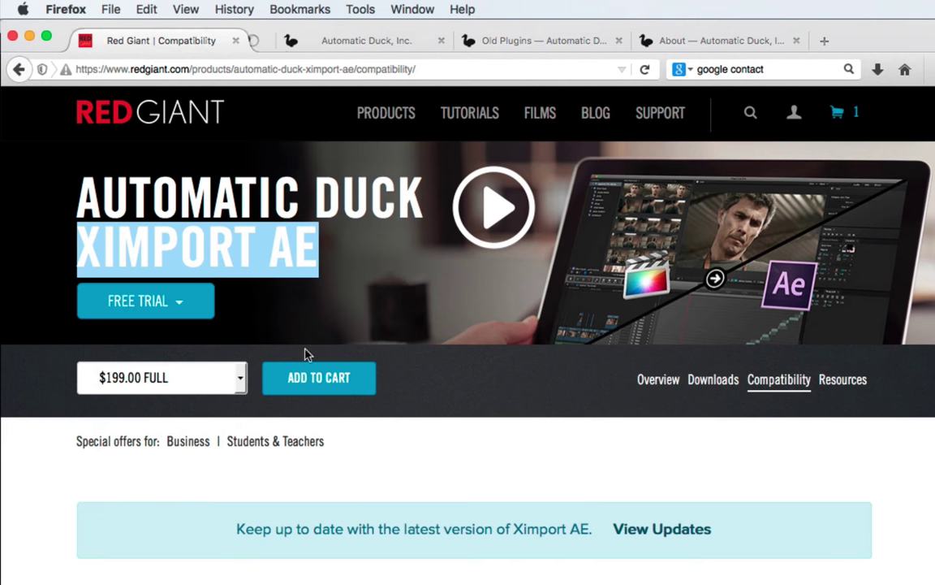
click(296, 49)
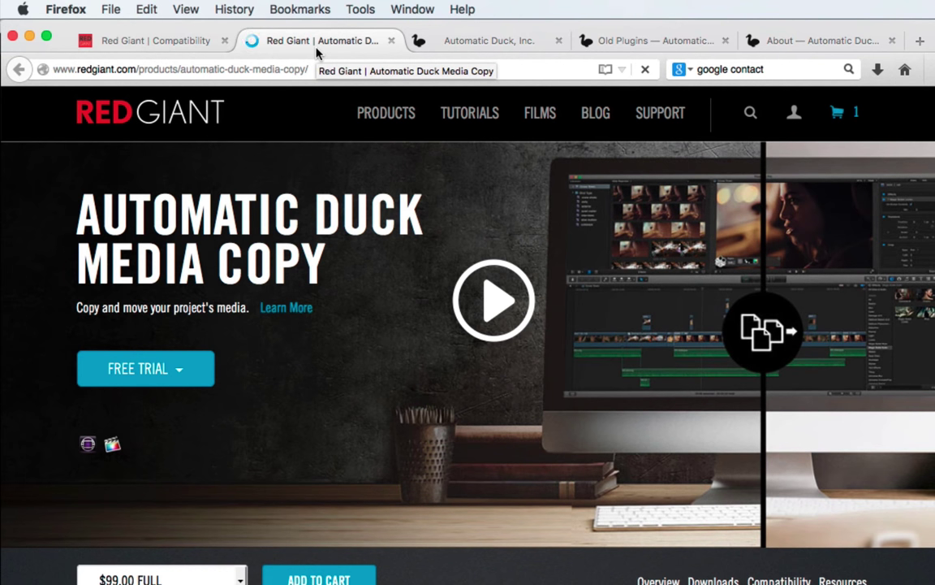
click(166, 37)
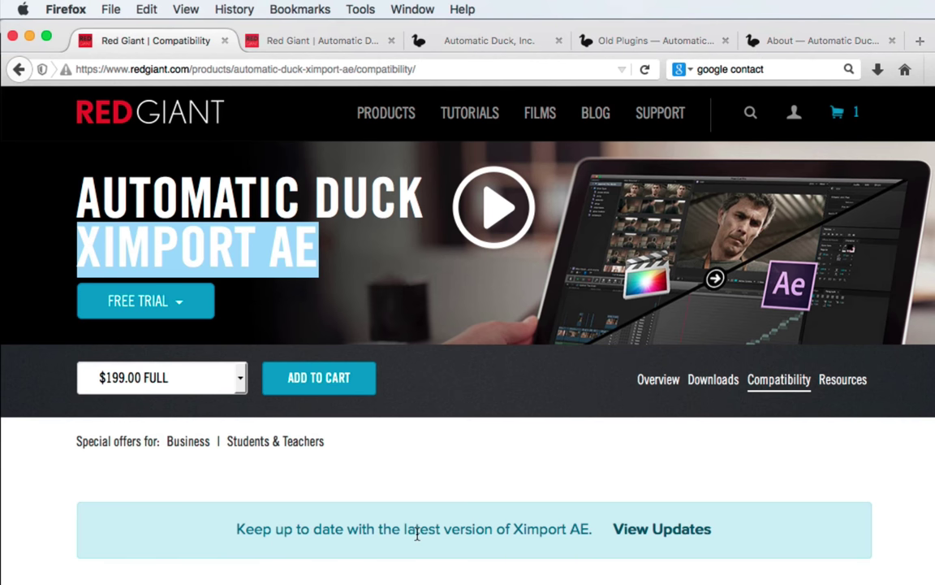